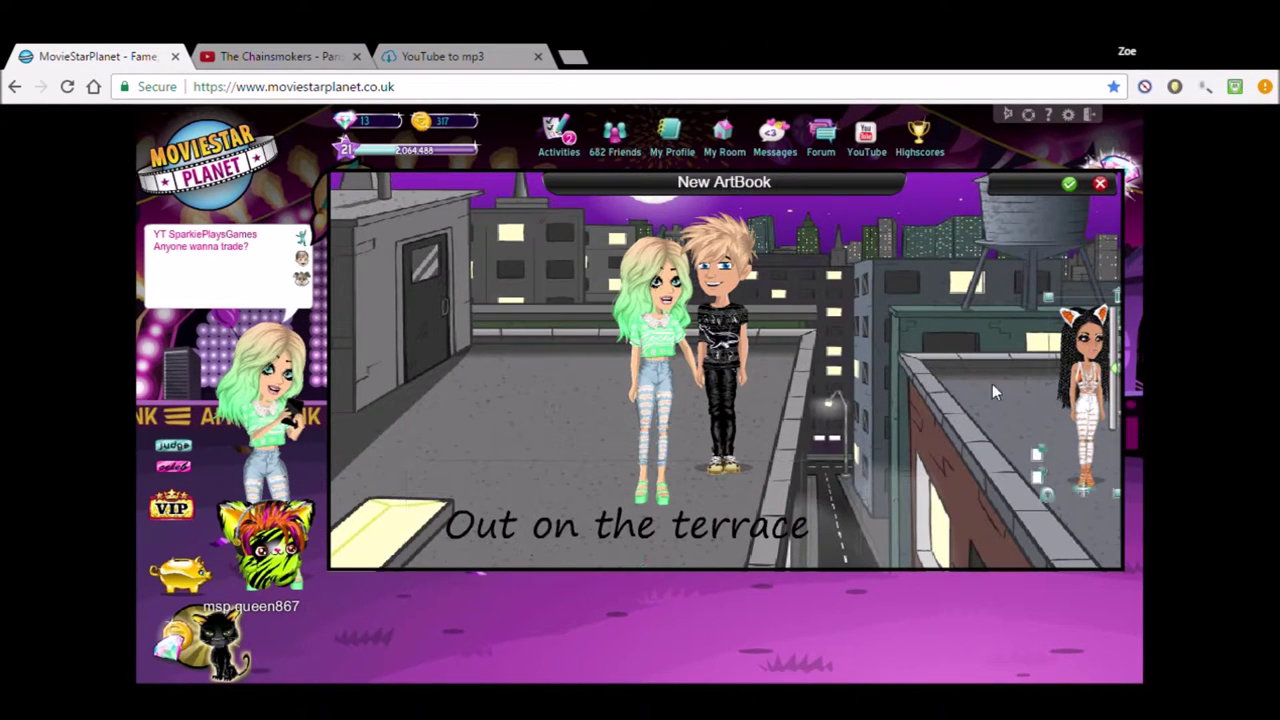
- Check the Chainsmokers Paris lyrics video, and close its tab and the YouTube to mp3 tab
{"action": "left_click", "coordinate": [300, 57]}
{"action": "left_click", "coordinate": [90, 57]}
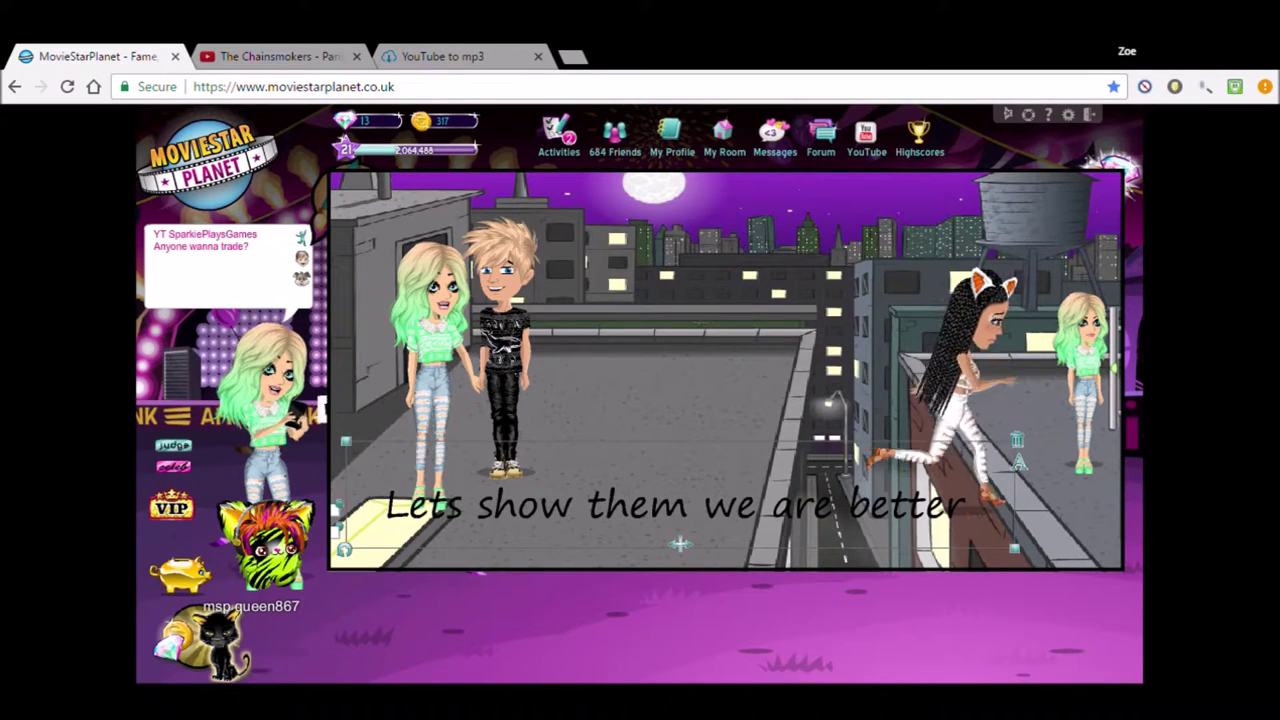
{"action": "left_click", "coordinate": [312, 57]}
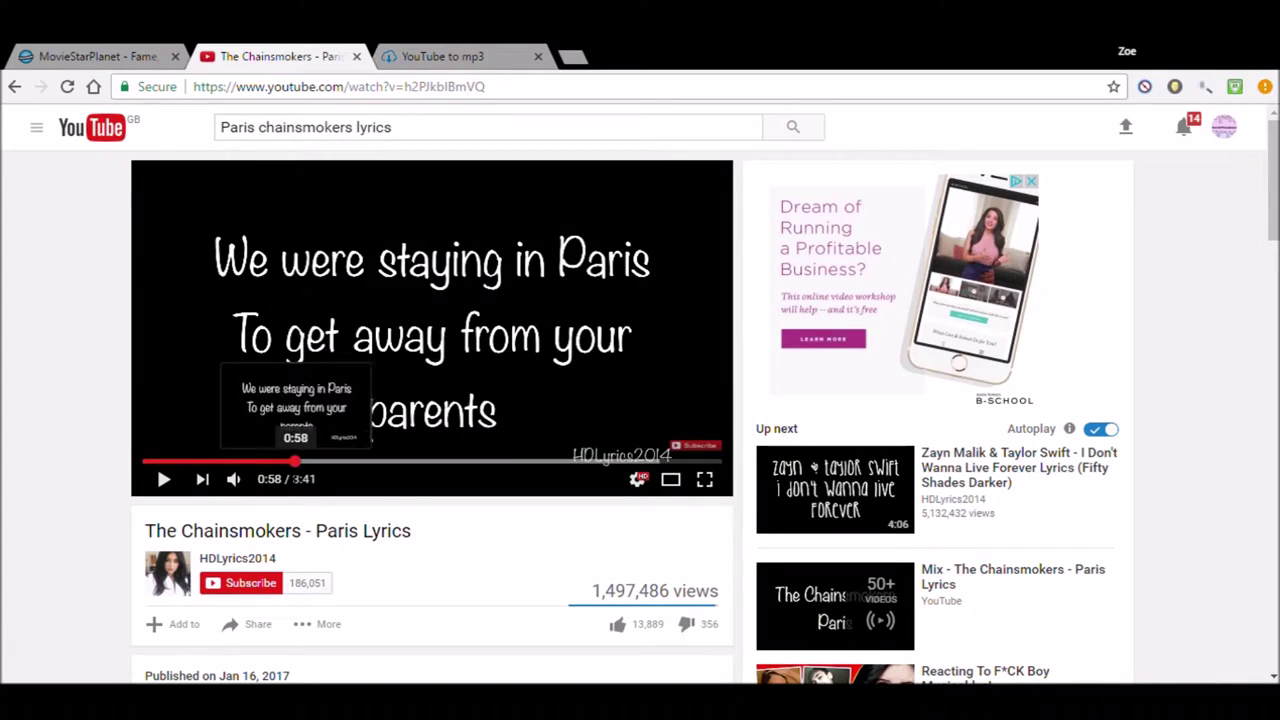
{"action": "left_click", "coordinate": [356, 57]}
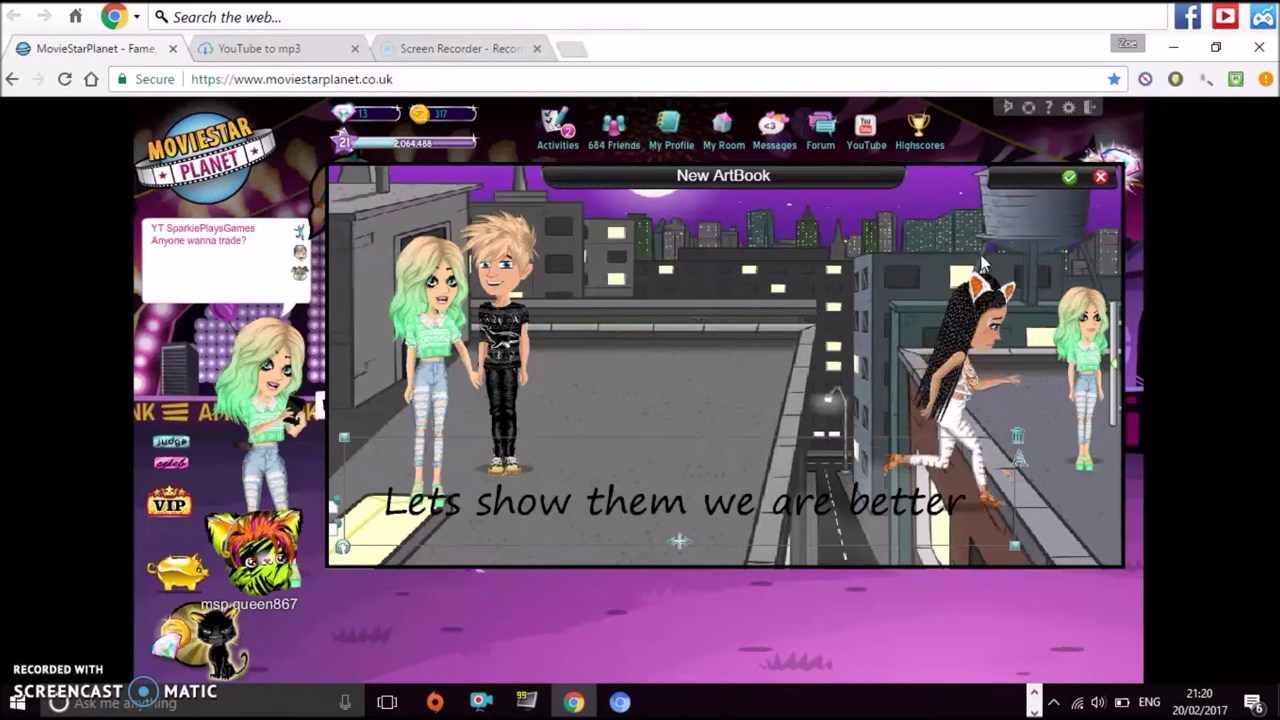
{"action": "left_click", "coordinate": [354, 49]}
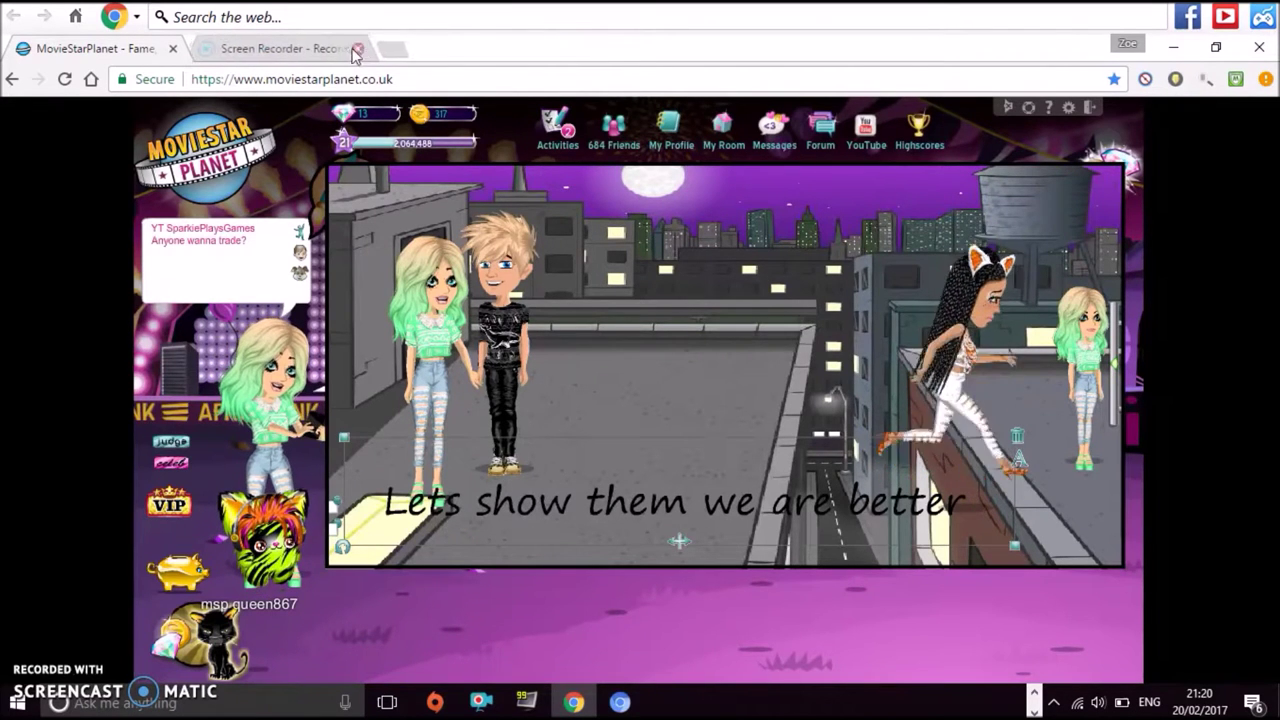
- Exit the new ArtBook without saving it and switch to the My Movie project in Movie Maker
{"action": "left_click", "coordinate": [1100, 177]}
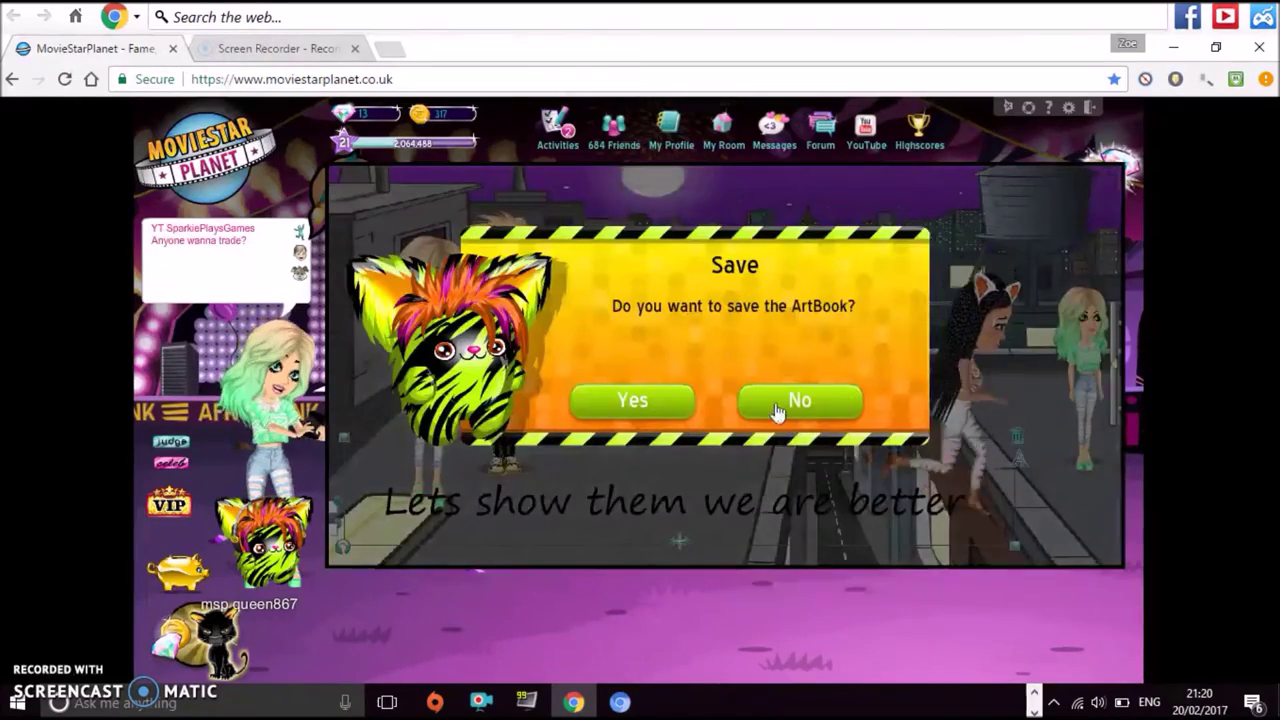
{"action": "left_click", "coordinate": [778, 404]}
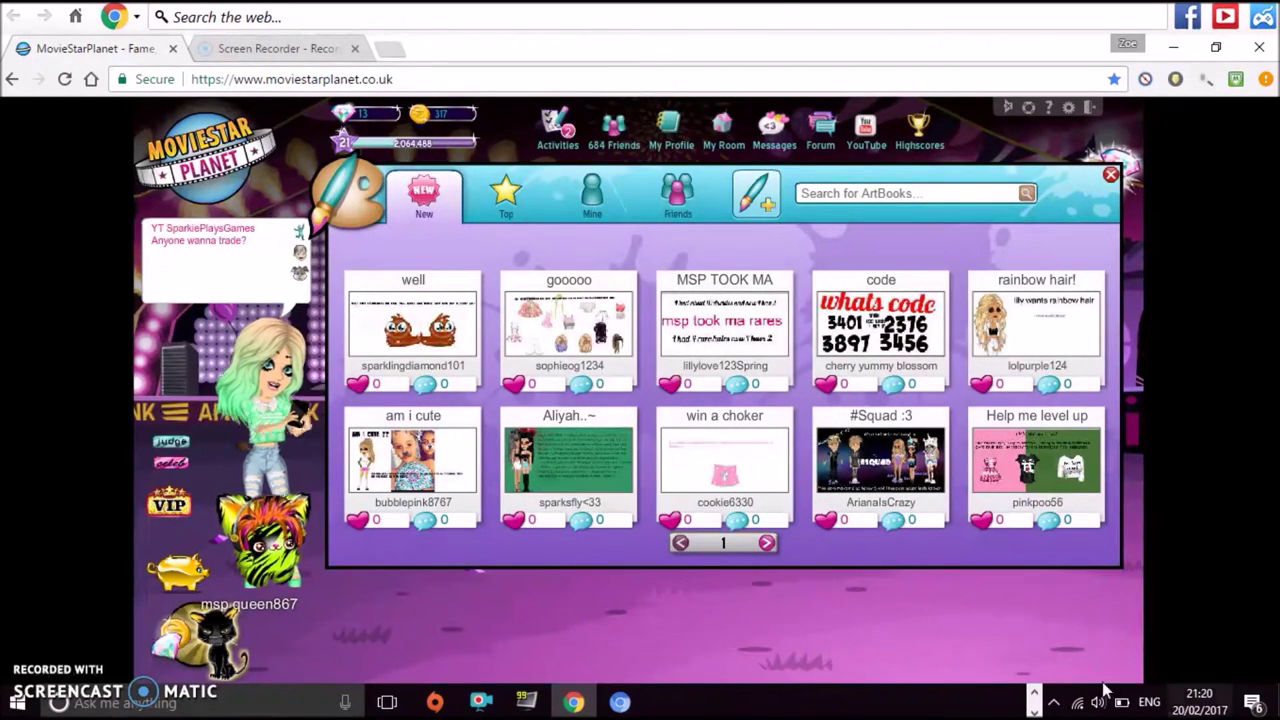
{"action": "left_click", "coordinate": [1034, 697]}
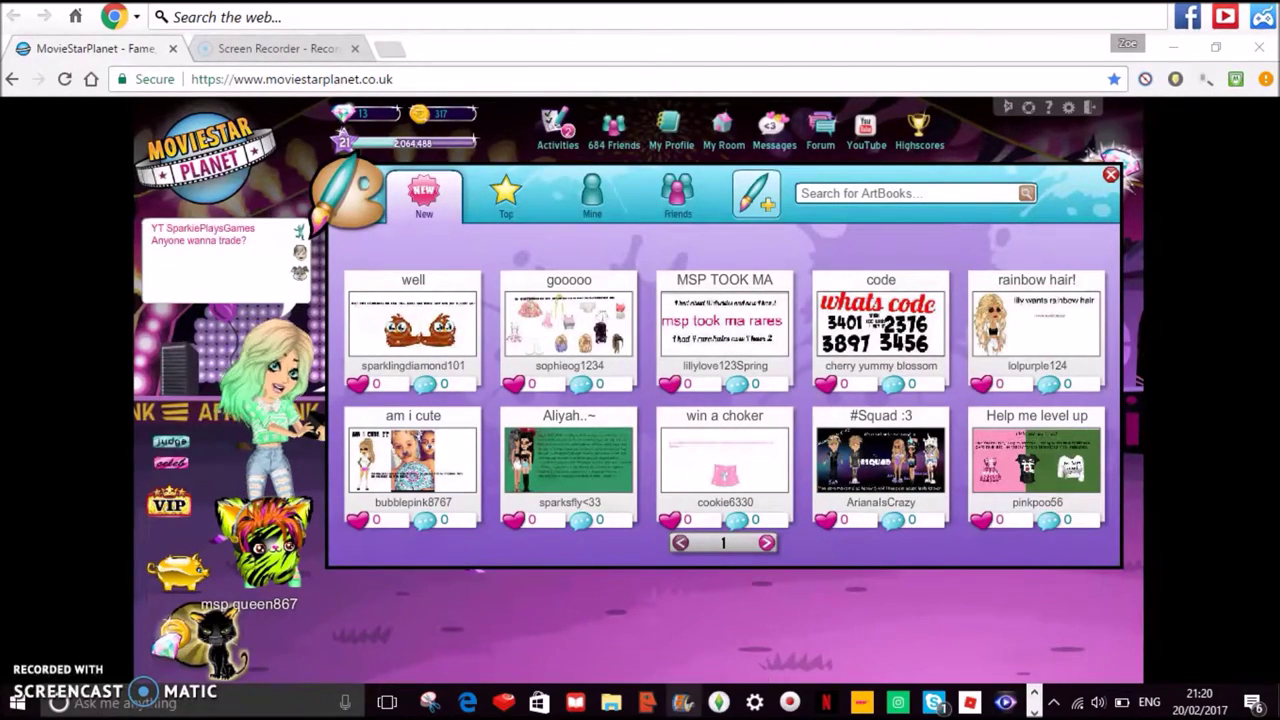
{"action": "left_click", "coordinate": [683, 702]}
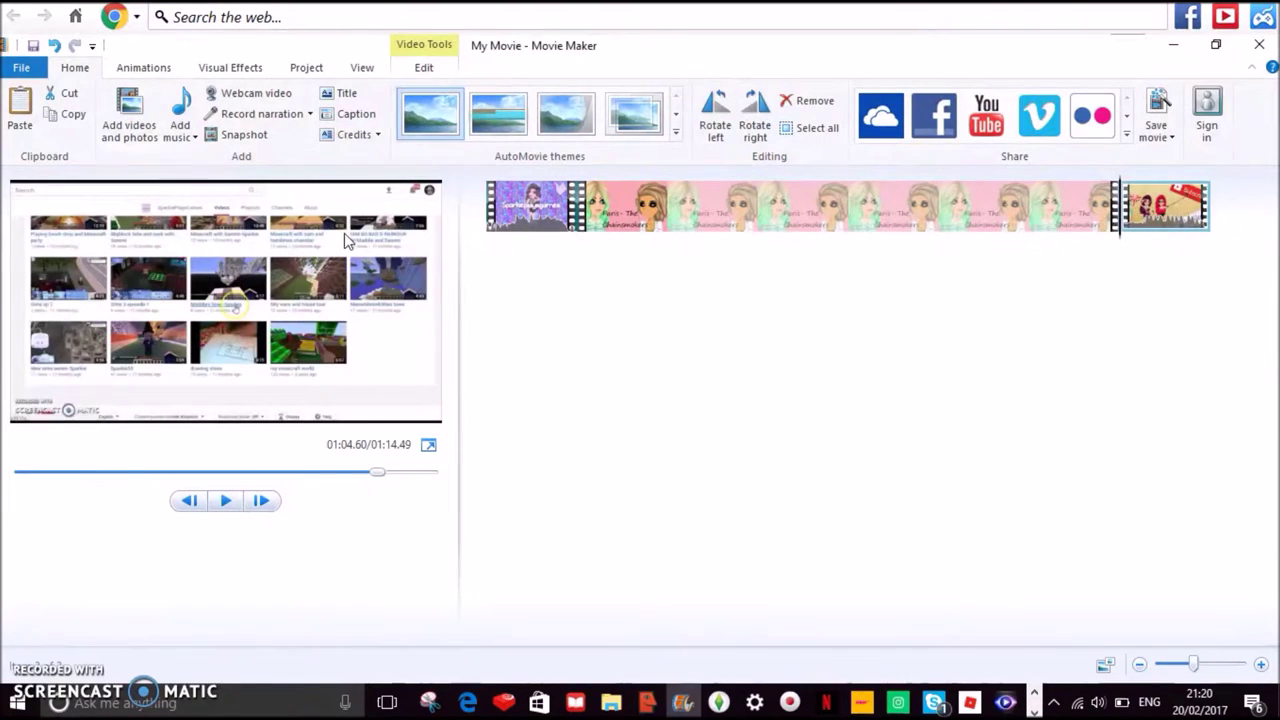
- Insert a title before the Paris clip reading "Before i start this i just wanted to say that if u wanted to see me make this music video"
{"action": "left_click", "coordinate": [660, 215]}
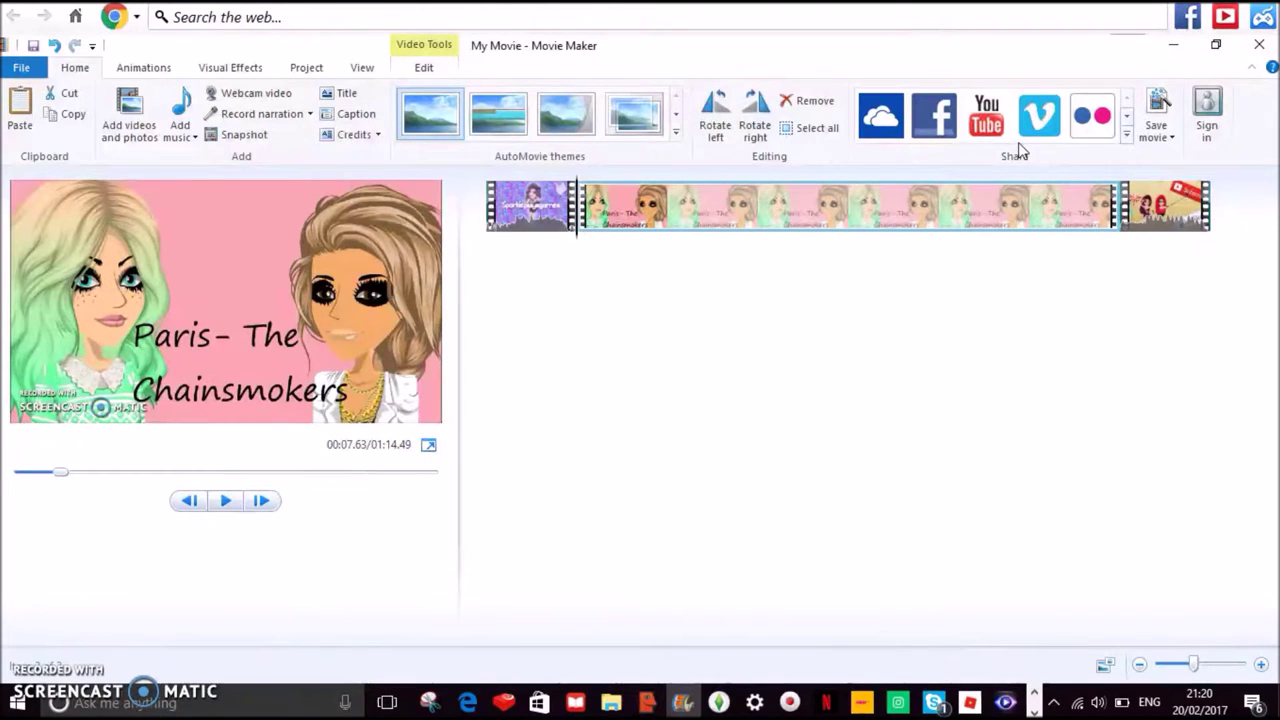
{"action": "left_click", "coordinate": [343, 95]}
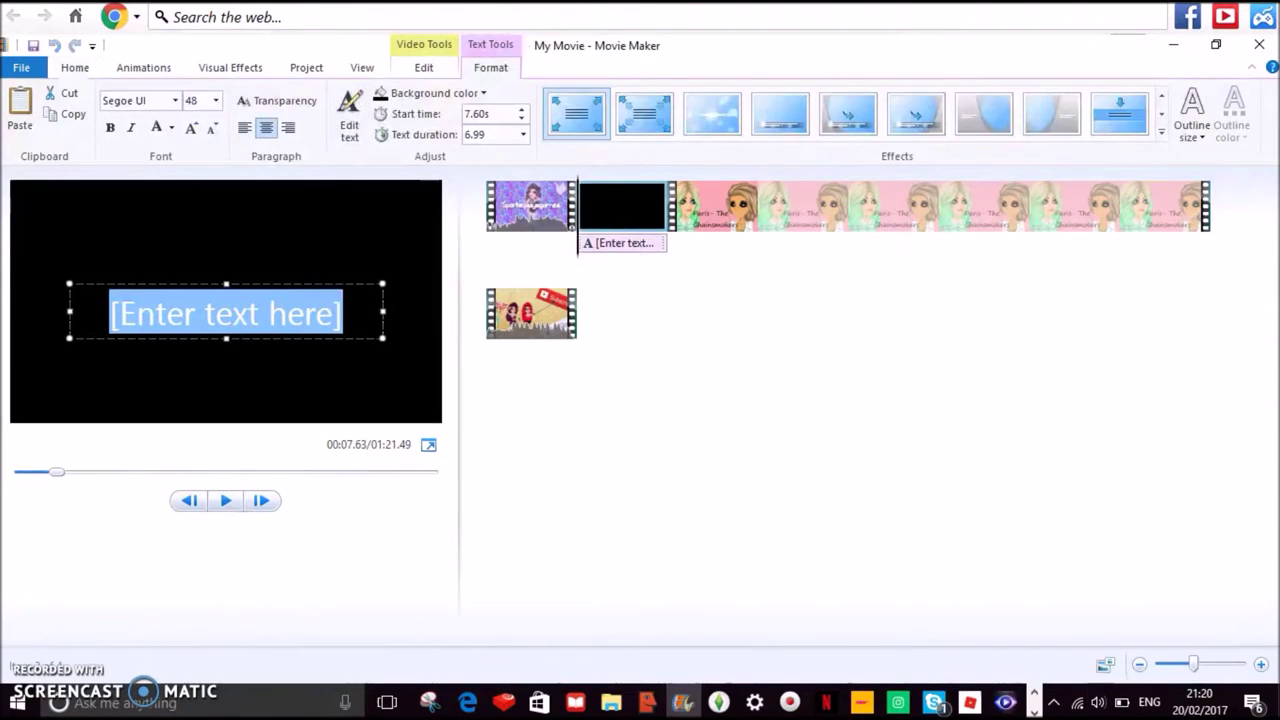
{"action": "type", "text": "Before i"}
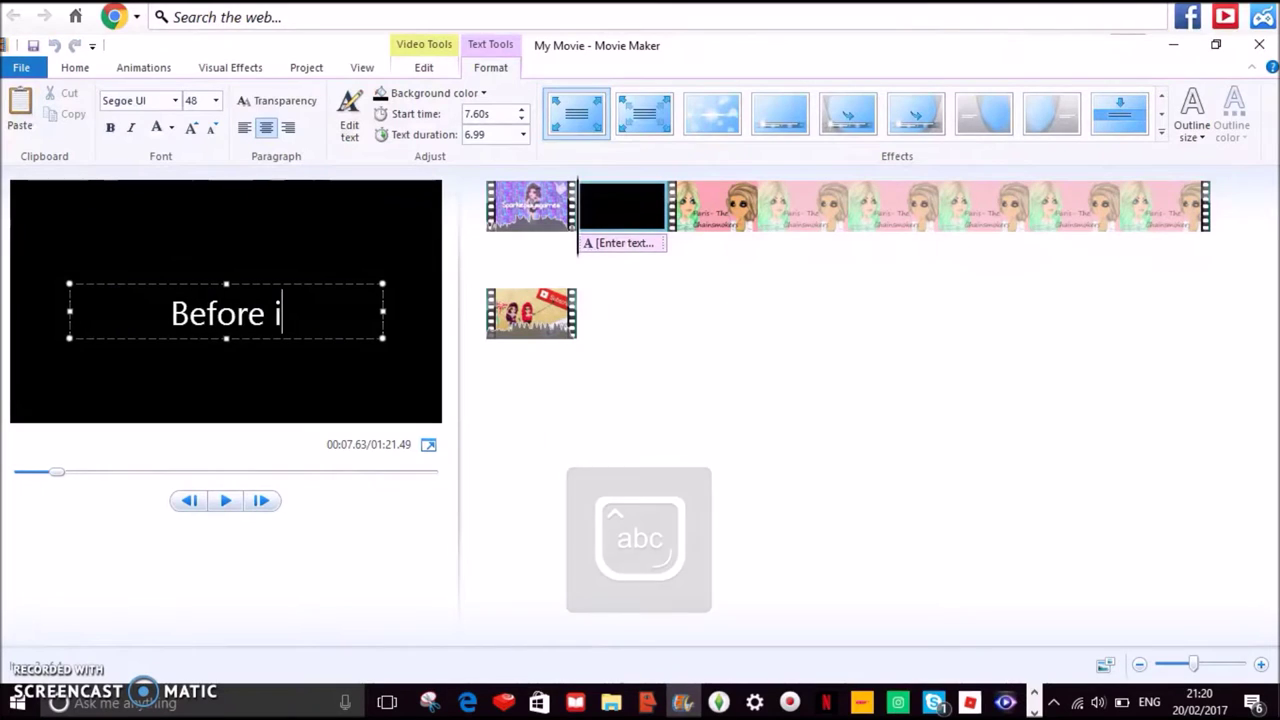
{"action": "type", "text": " start this im "}
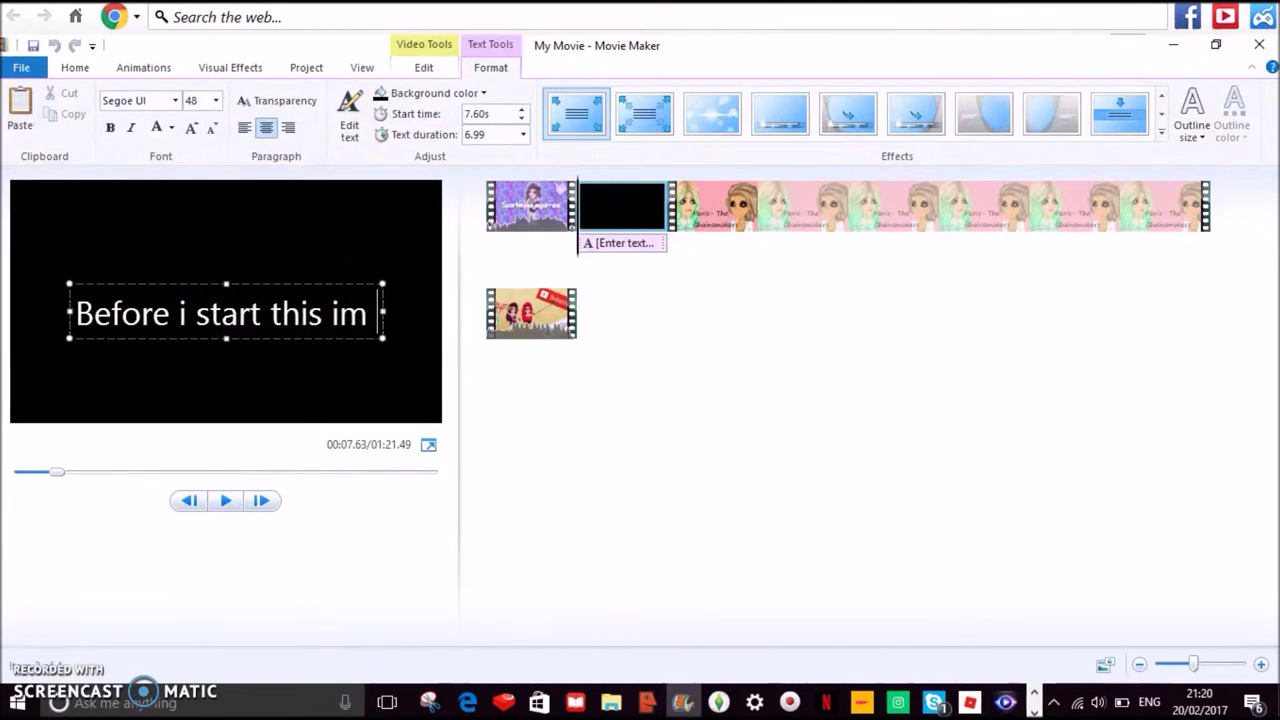
{"action": "type", "text": "just g"}
{"action": "key", "text": "BackSpace"}
{"action": "key", "text": "BackSpace"}
{"action": "key", "text": "BackSpace"}
{"action": "key", "text": "BackSpace"}
{"action": "key", "text": "BackSpace"}
{"action": "key", "text": "BackSpace"}
{"action": "key", "text": "BackSpace"}
{"action": "key", "text": "BackSpace"}
{"action": "key", "text": "BackSpace"}
{"action": "type", "text": "i just wanted to say t"}
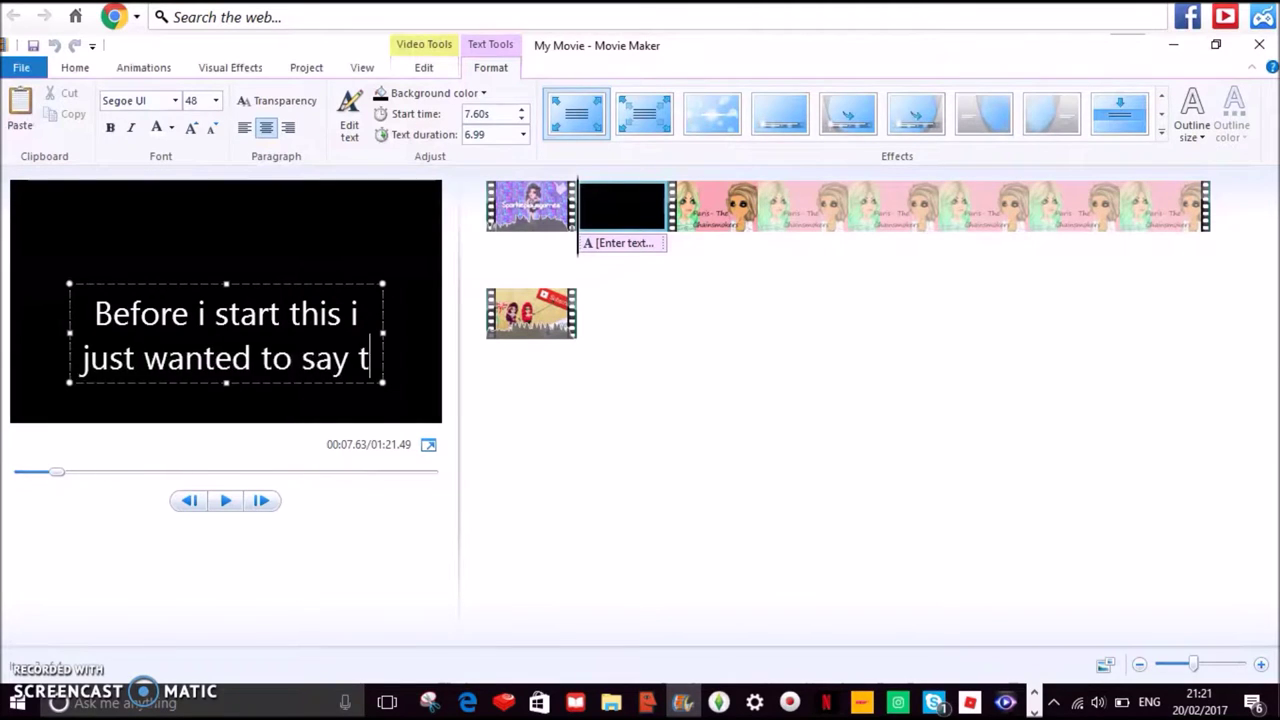
{"action": "type", "text": "hat if u wanted to see m"}
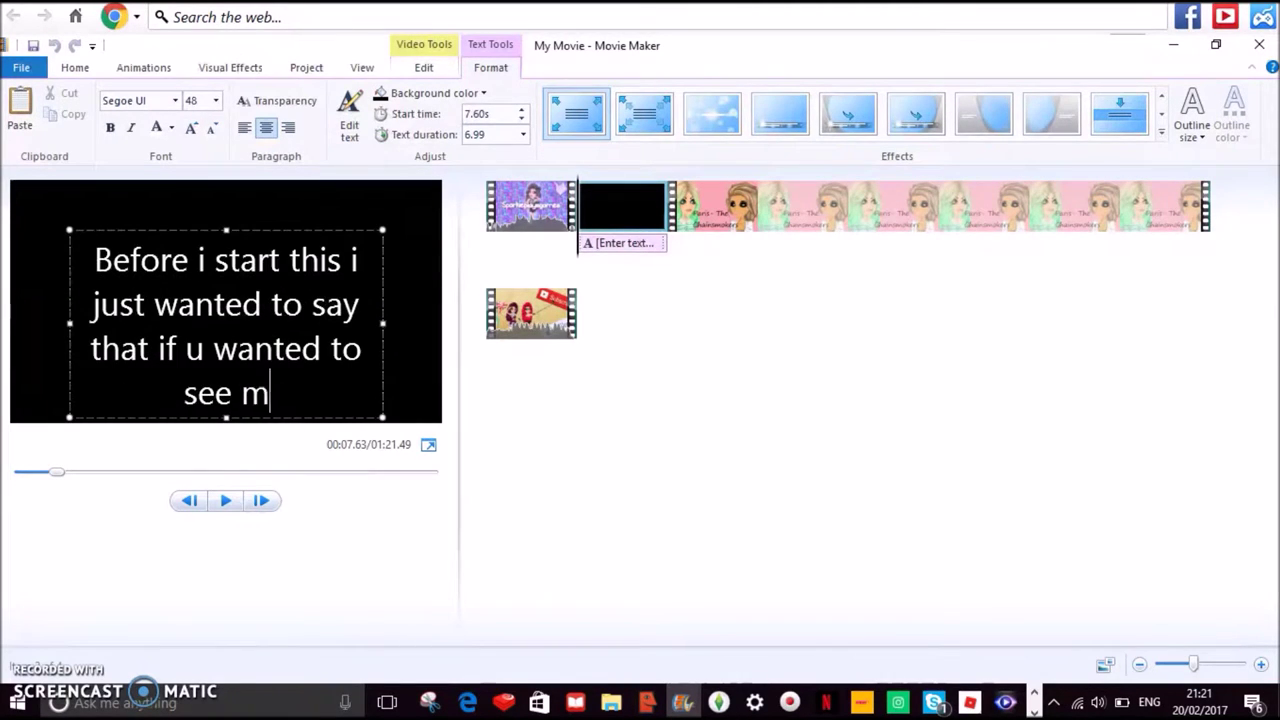
{"action": "type", "text": "e make this "}
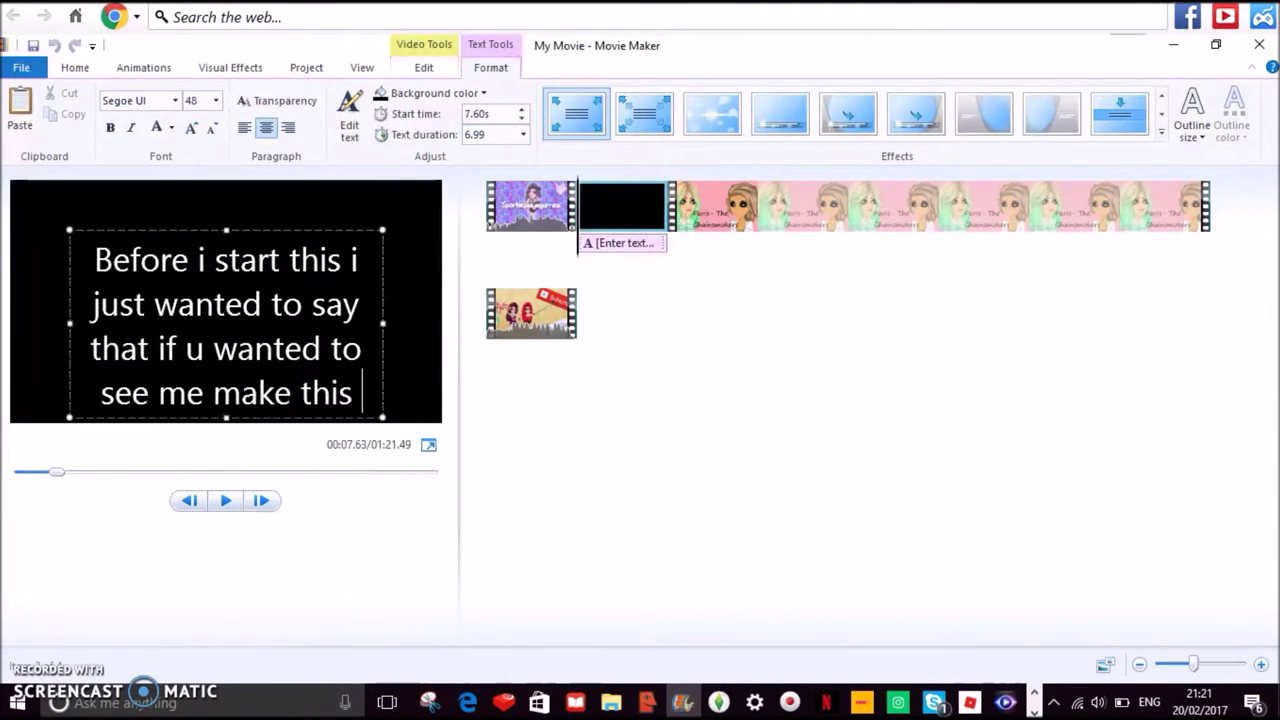
{"action": "type", "text": "music video "}
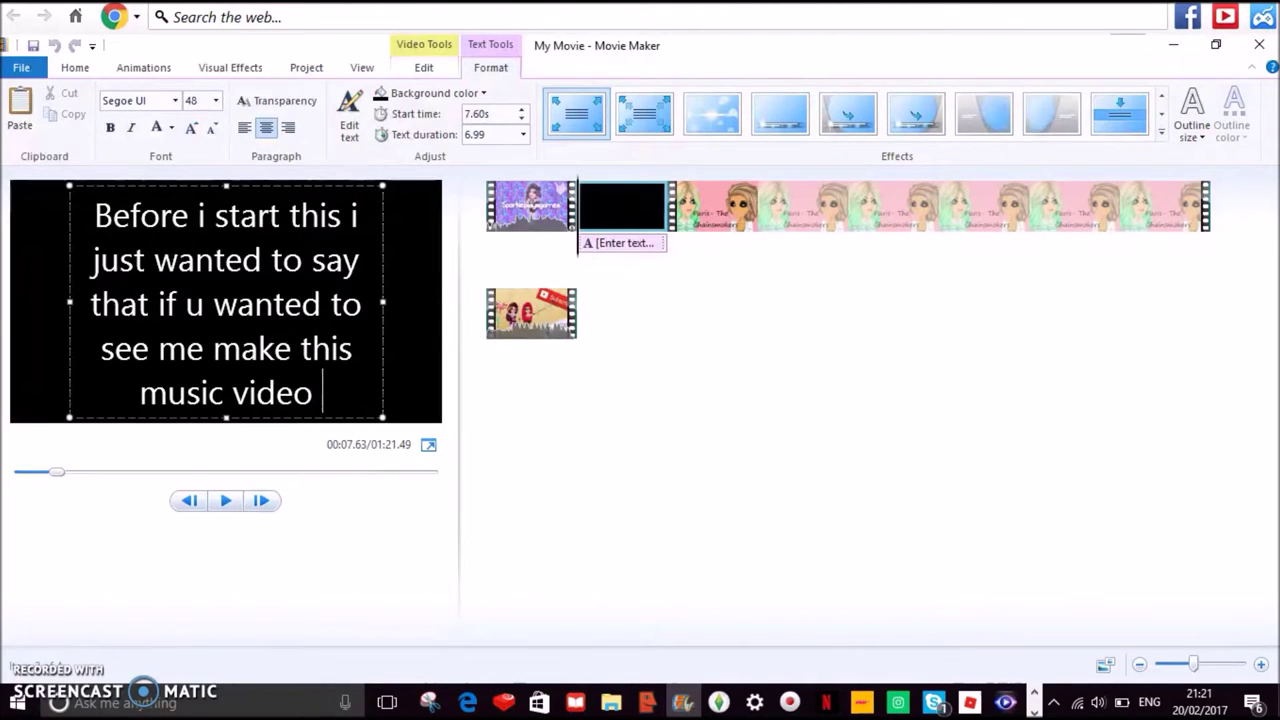
- Continue the title text with ", i will upload a video of me making and editing it."
{"action": "type", "text": "please"}
{"action": "key", "text": "BackSpace"}
{"action": "key", "text": "BackSpace"}
{"action": "key", "text": "BackSpace"}
{"action": "key", "text": "BackSpace"}
{"action": "key", "text": "BackSpace"}
{"action": "key", "text": "BackSpace"}
{"action": "key", "text": "BackSpace"}
{"action": "key", "text": "BackSpace"}
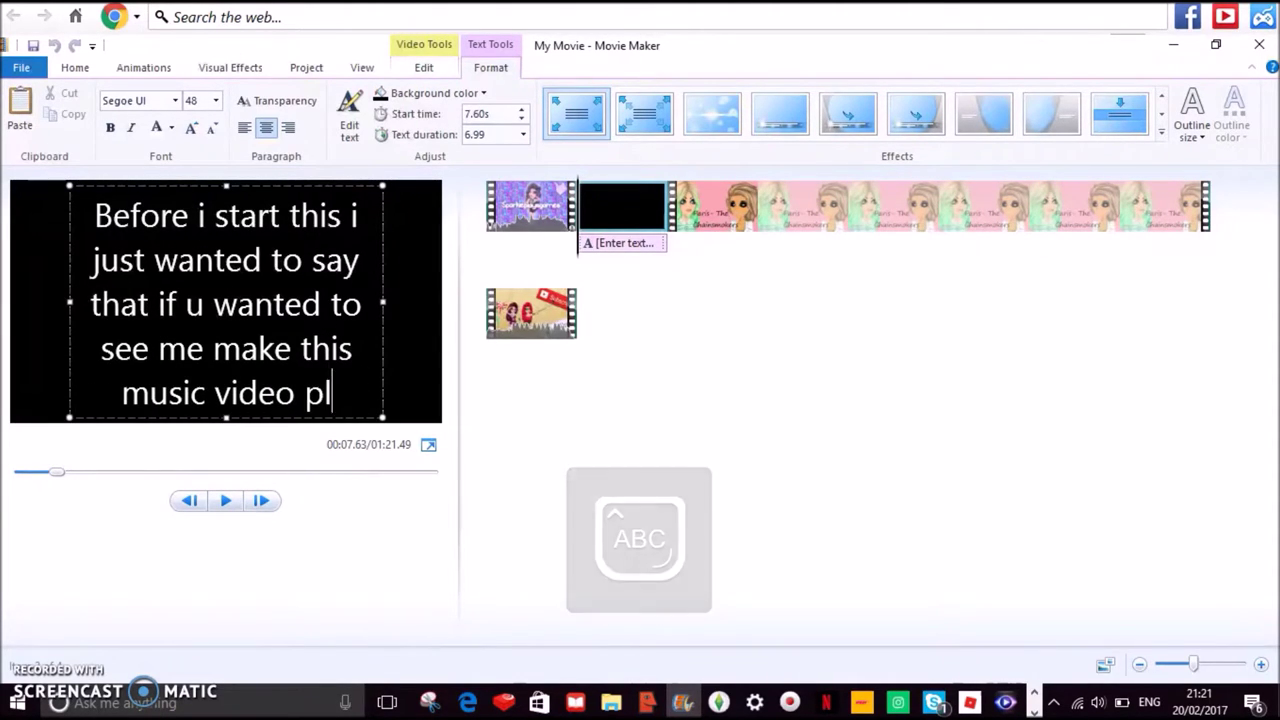
{"action": "type", "text": ", "}
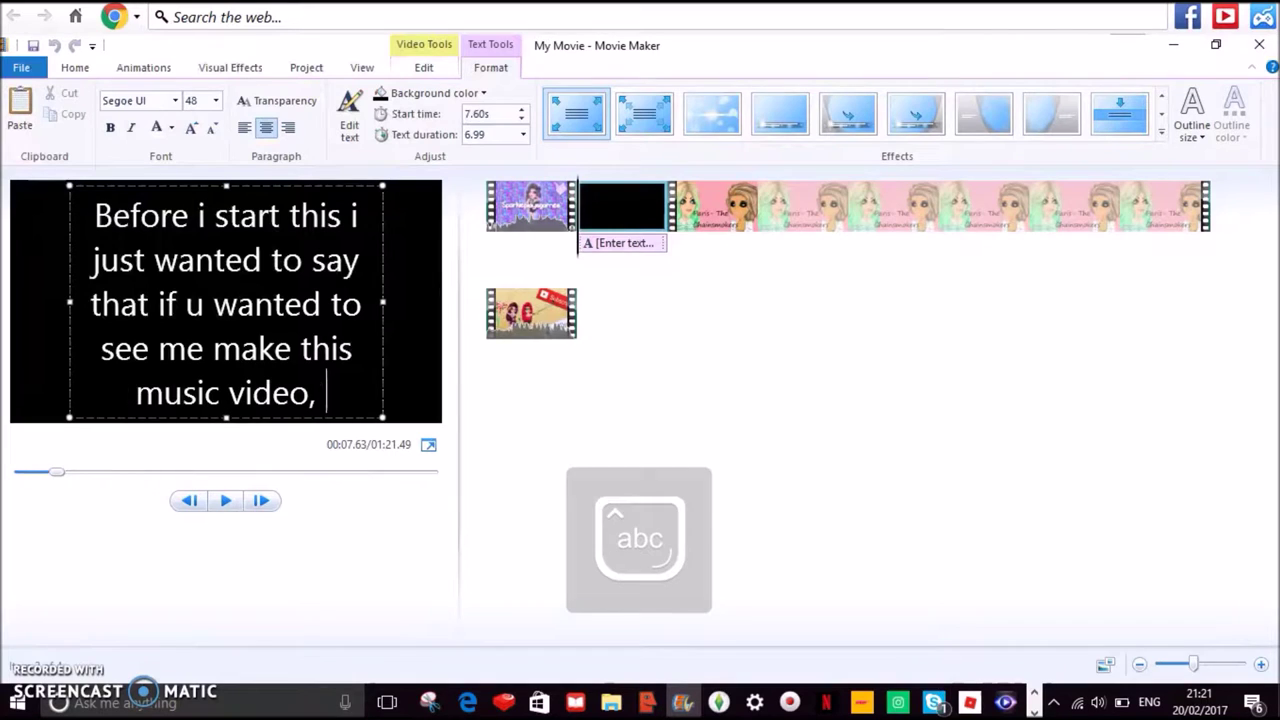
{"action": "type", "text": "ti will u"}
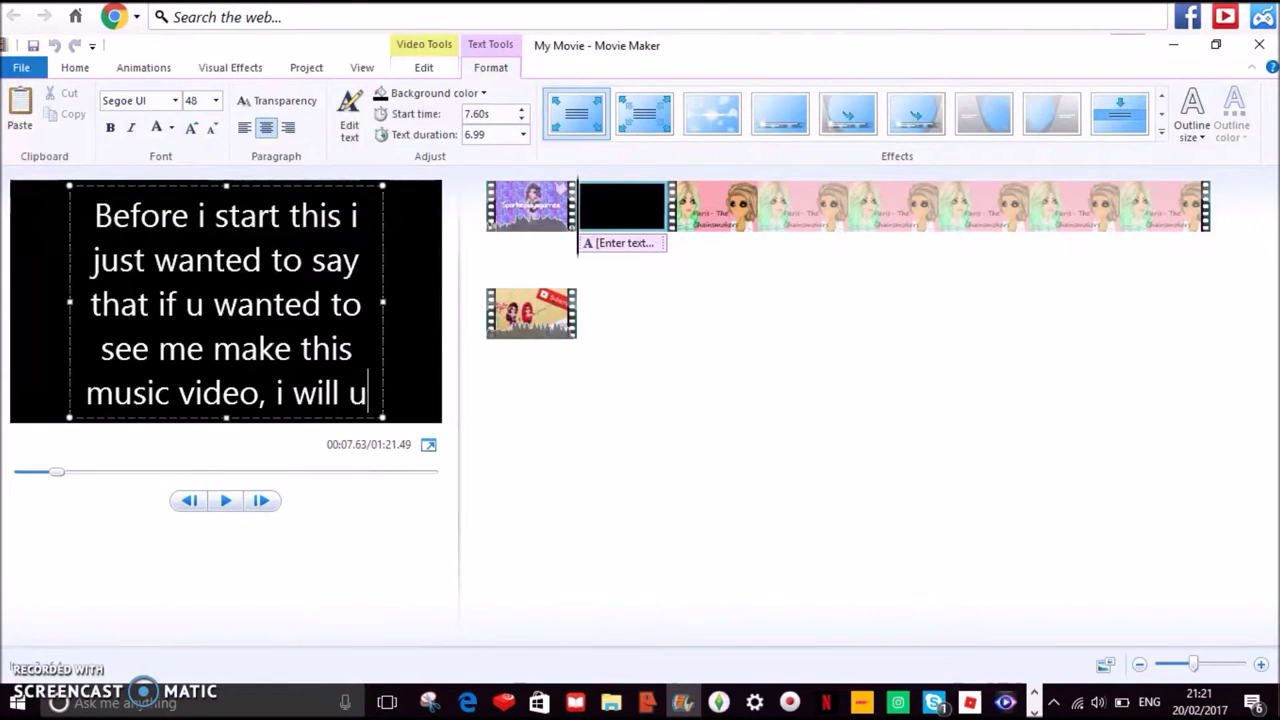
{"action": "type", "text": "pload a video of me making and editing it."}
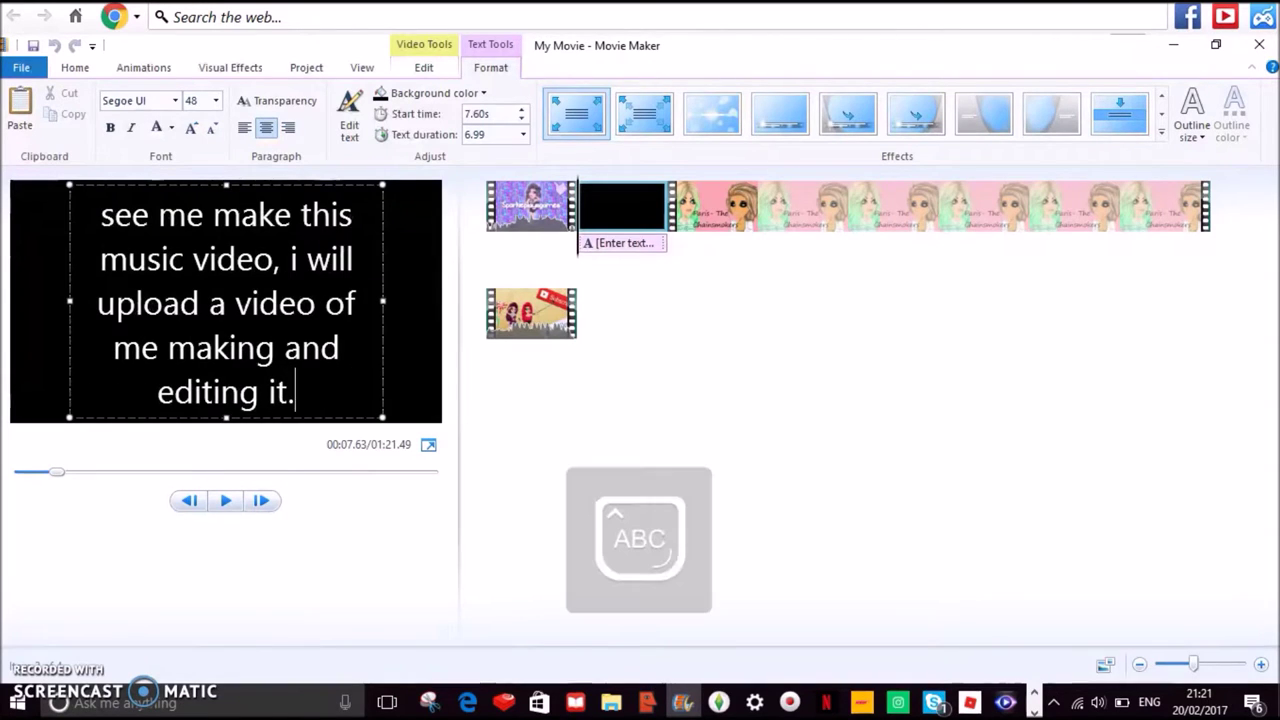
- Set the title text's font size to 40 and play back the title
{"action": "left_click", "coordinate": [211, 128]}
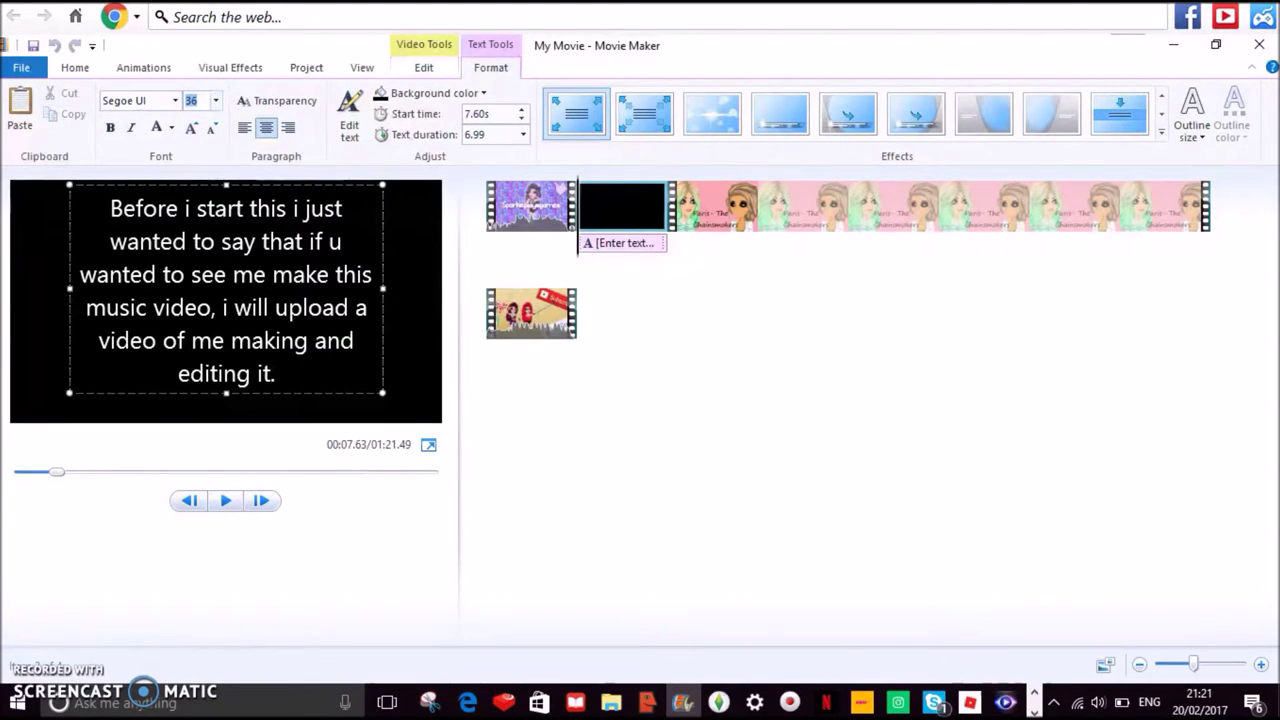
{"action": "type", "text": "40"}
{"action": "key", "text": "Return"}
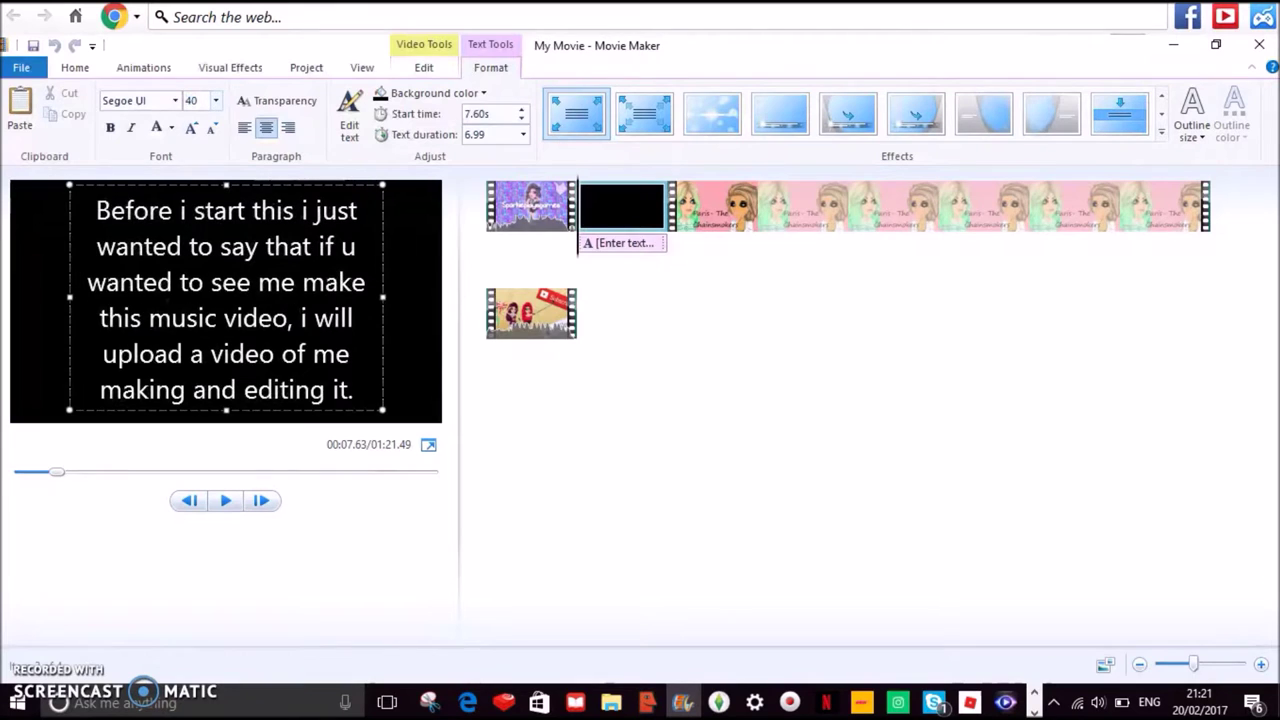
{"action": "left_click", "coordinate": [222, 501]}
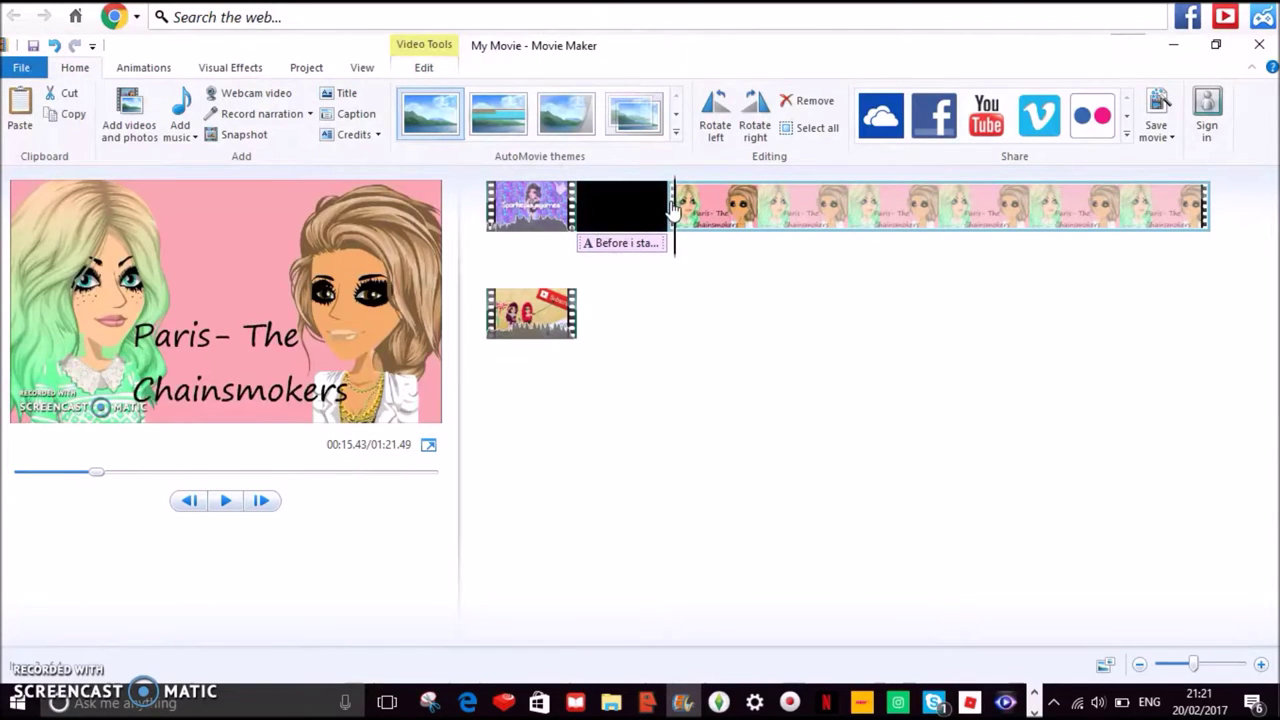
- Add The Chainsmokers - Paris Lyrics.mp3 as music from the start of the Paris clip and play it back at a higher volume
{"action": "left_click", "coordinate": [668, 210]}
{"action": "left_click", "coordinate": [185, 136]}
{"action": "left_click", "coordinate": [278, 285]}
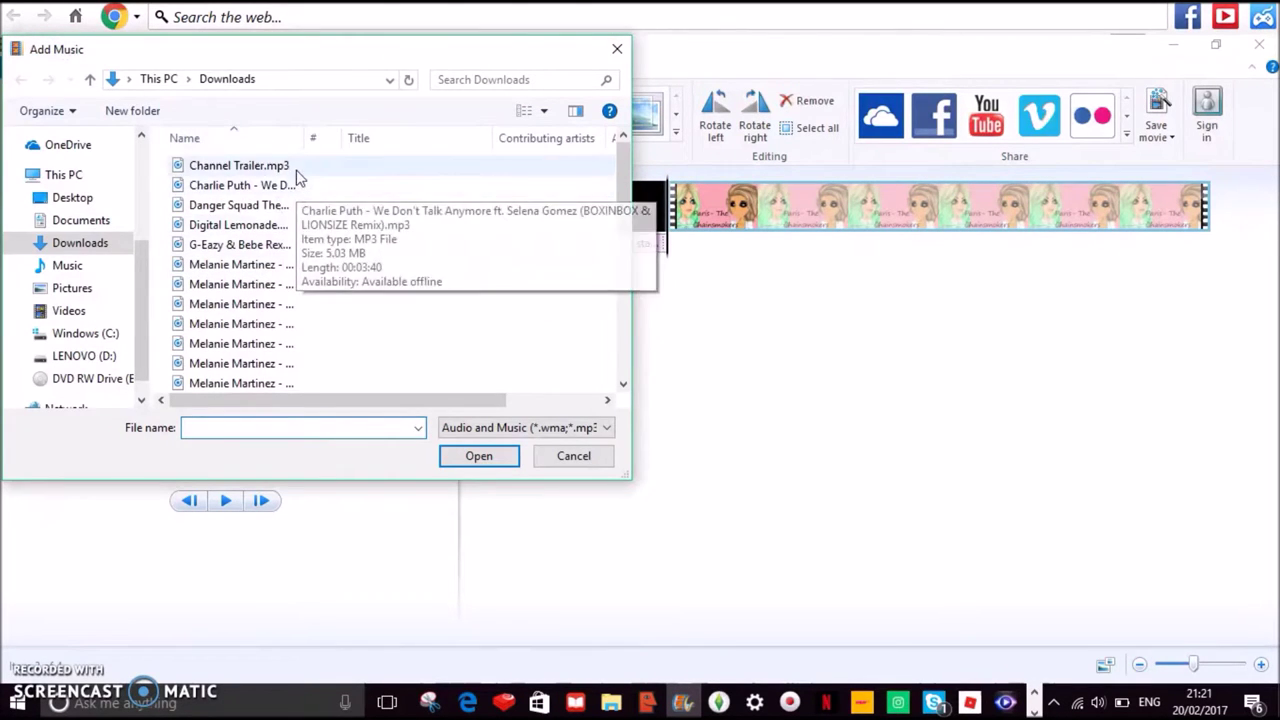
{"action": "scroll", "coordinate": [286, 300], "scroll_direction": "down", "scroll_amount": 10}
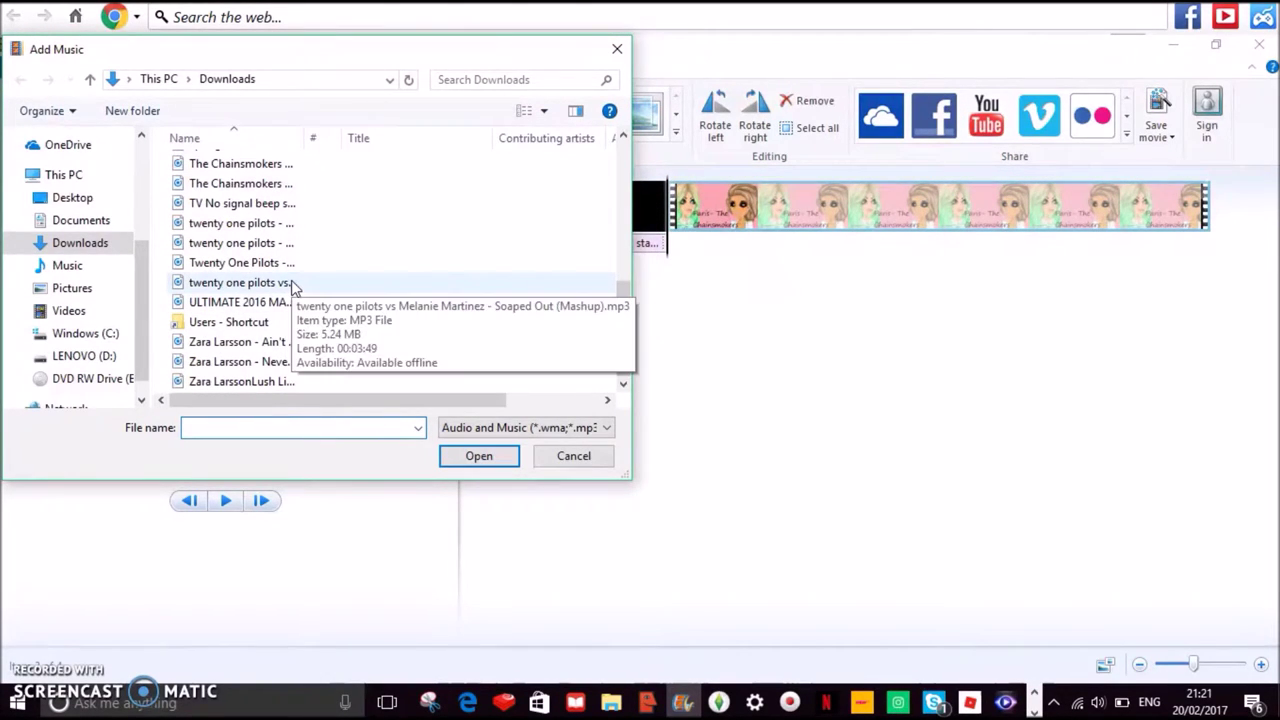
{"action": "double_click", "coordinate": [270, 185]}
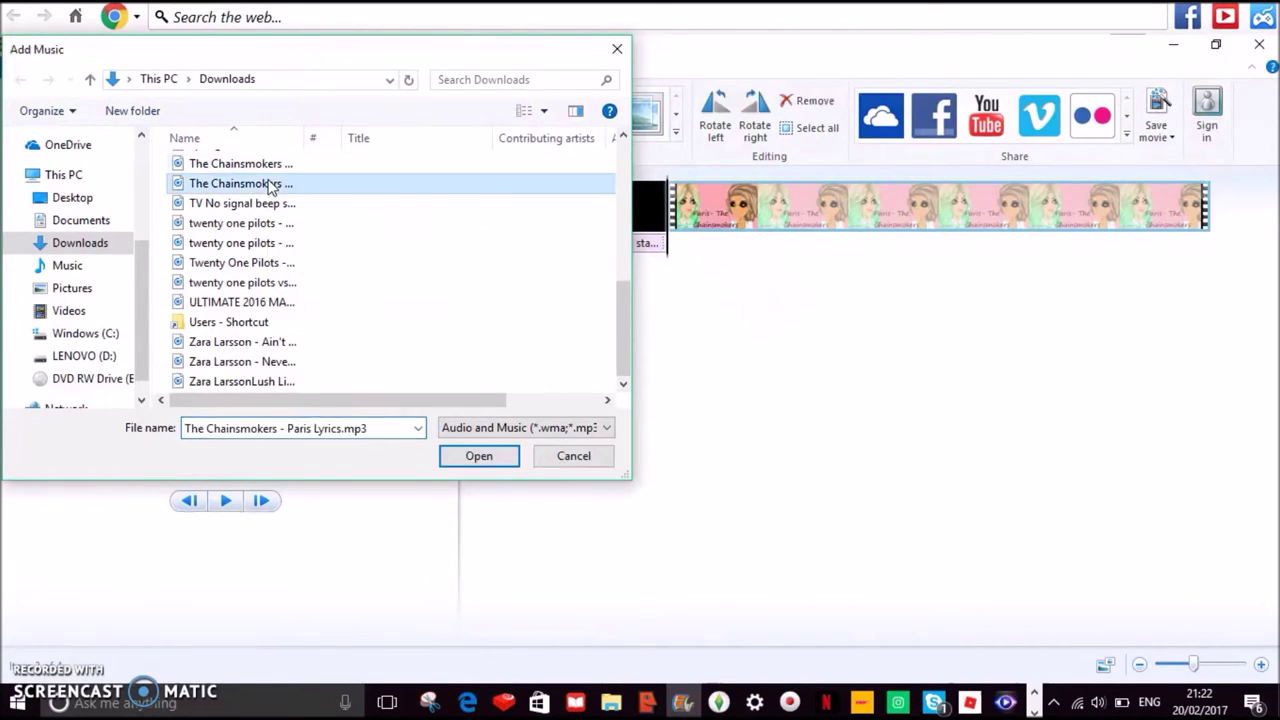
{"action": "key", "text": "space"}
{"action": "key", "text": "XF86AudioRaiseVolume"}
{"action": "key", "text": "XF86AudioRaiseVolume"}
{"action": "key", "text": "XF86AudioRaiseVolume"}
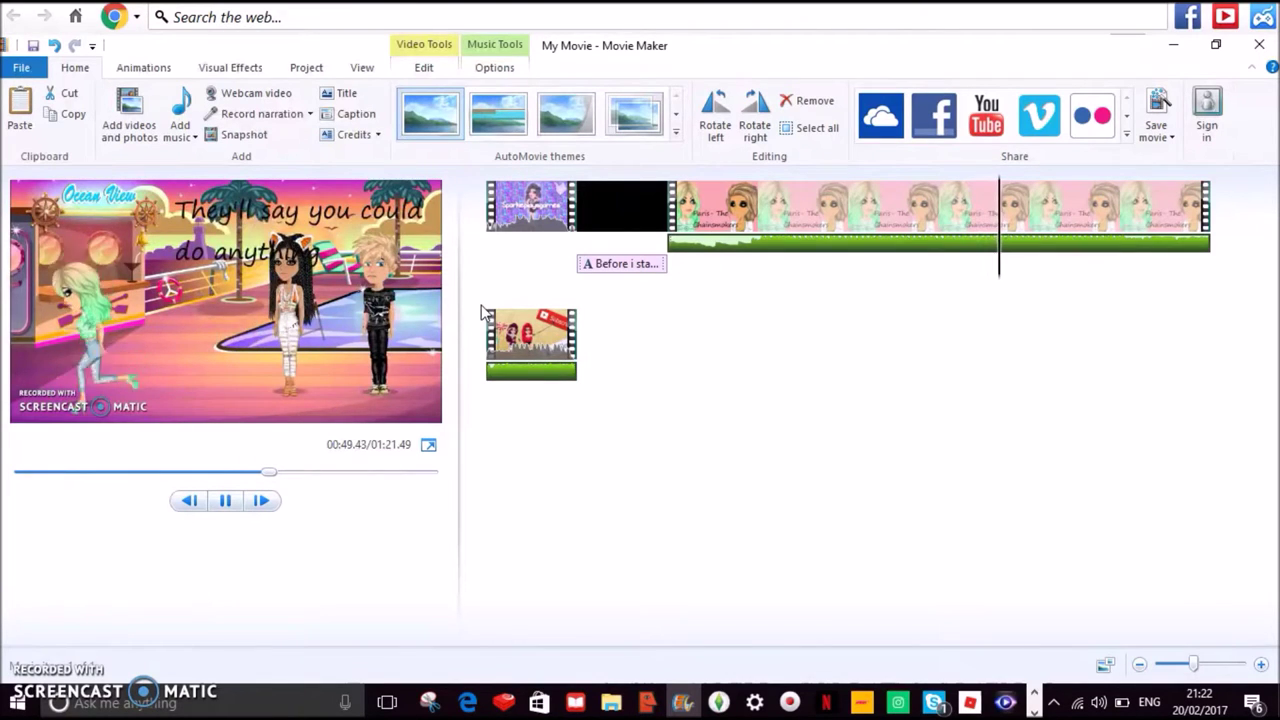
- Split the Paris clip near the end of the "Then we go down" scene and remove the short piece before "Together"
{"action": "left_click", "coordinate": [940, 220]}
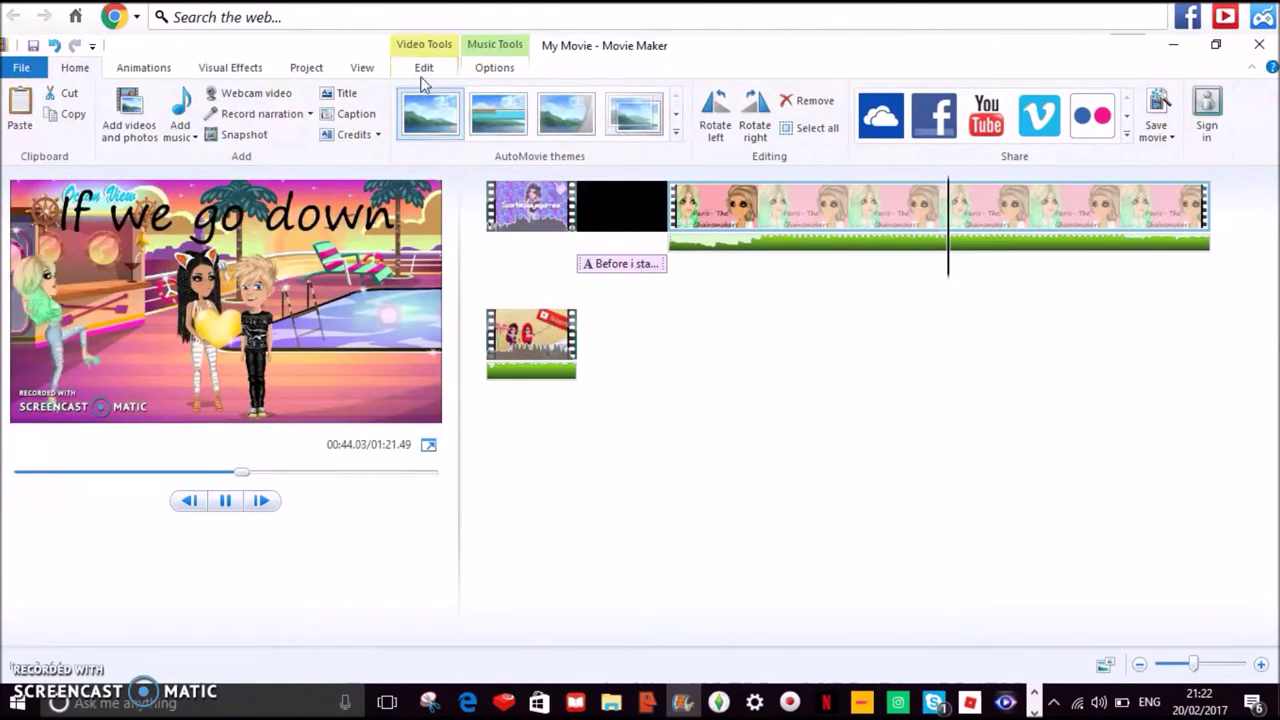
{"action": "left_click", "coordinate": [422, 70]}
{"action": "left_click", "coordinate": [432, 122]}
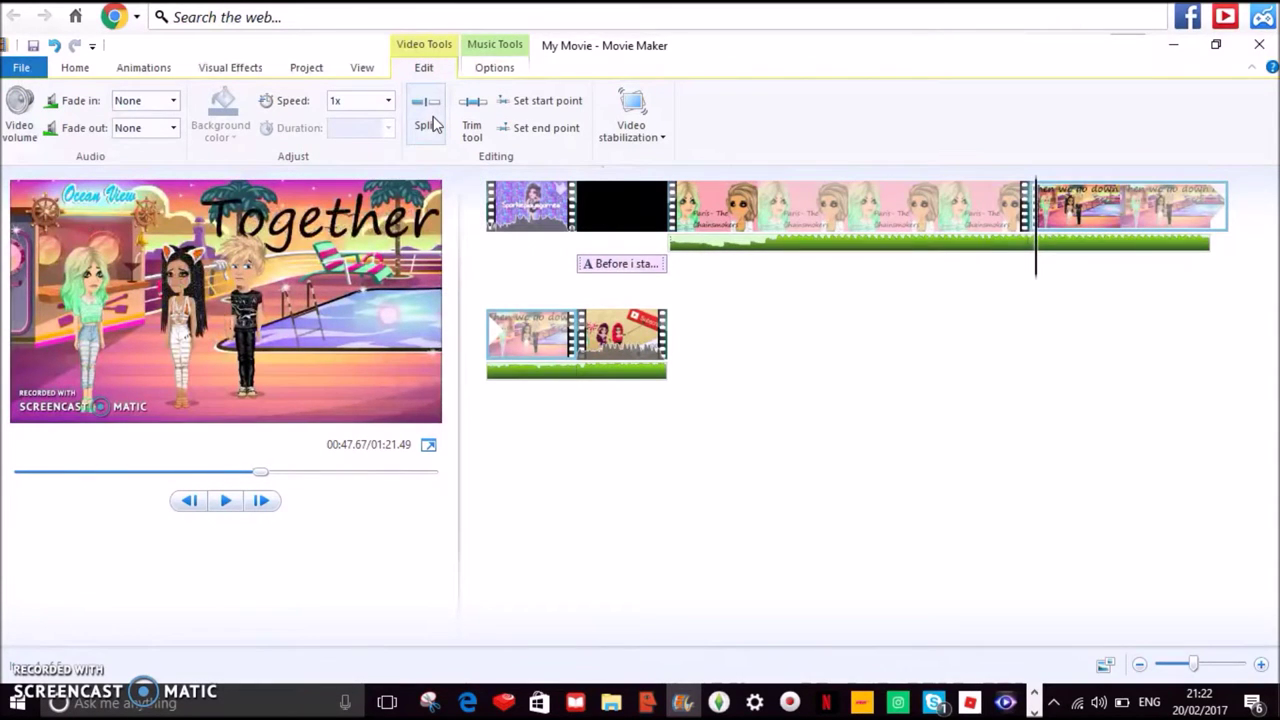
{"action": "left_click", "coordinate": [1034, 212]}
{"action": "right_click", "coordinate": [1063, 198]}
{"action": "left_click", "coordinate": [1105, 323]}
- Review the cut, split off the "Together" section of the Paris video, and set its speed to 0.5x
{"action": "key", "text": "space"}
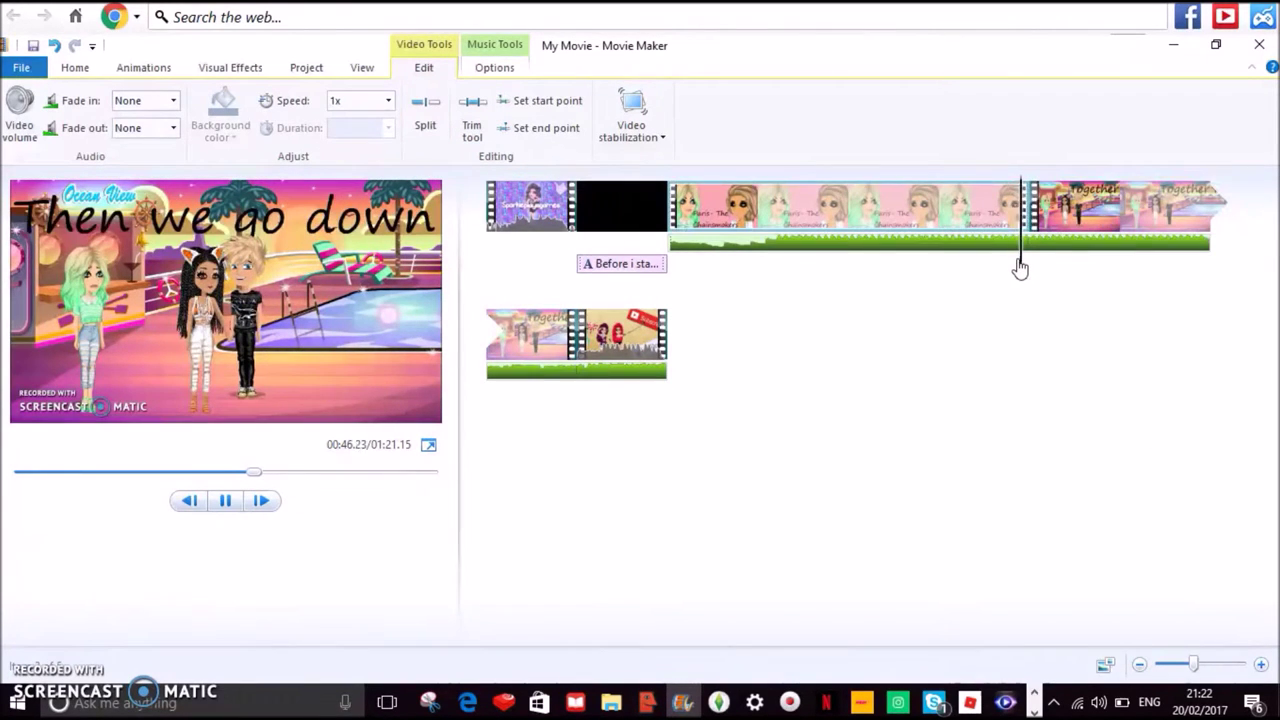
{"action": "left_click", "coordinate": [1043, 268]}
{"action": "left_click", "coordinate": [991, 270]}
{"action": "key", "text": "space"}
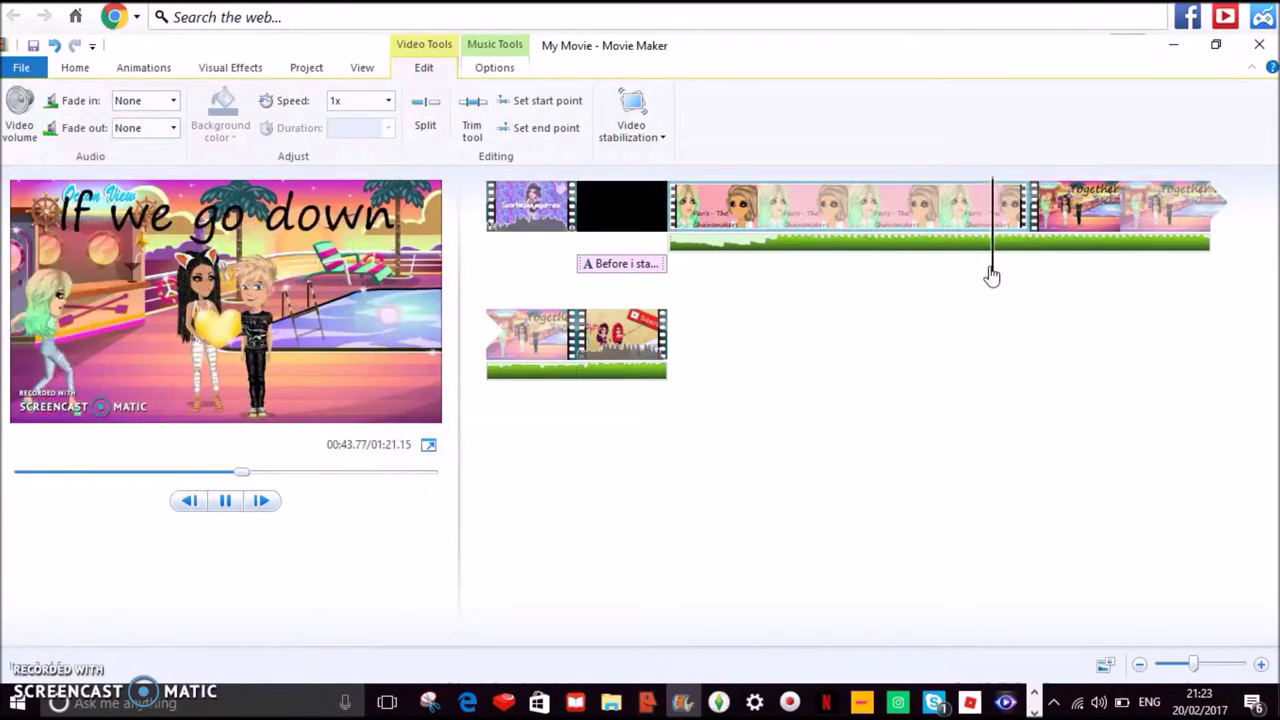
{"action": "key", "text": "space"}
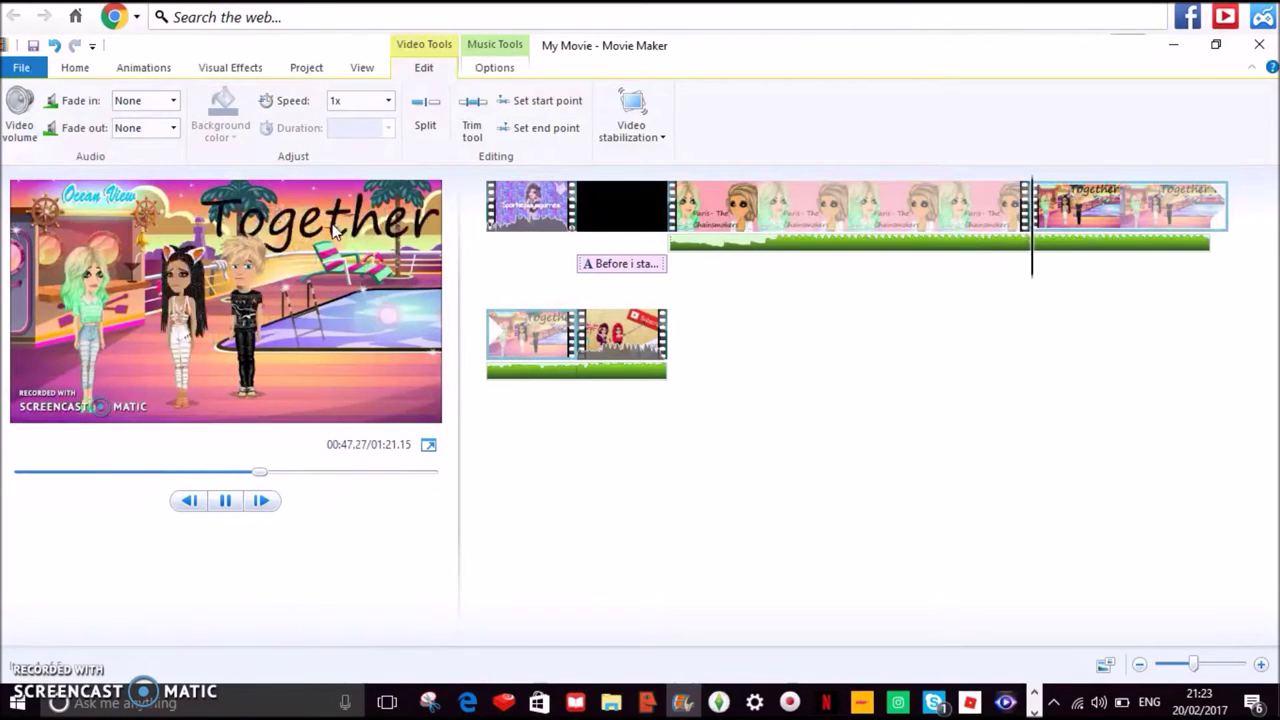
{"action": "left_click", "coordinate": [1032, 218]}
{"action": "left_click", "coordinate": [1032, 218]}
{"action": "key", "text": "space"}
{"action": "key", "text": "m"}
{"action": "left_click", "coordinate": [389, 102]}
{"action": "left_click", "coordinate": [363, 156]}
- Remove the short leftover piece after the slowed "Together" clip and play back the movie from just before that clip
{"action": "key", "text": "space"}
{"action": "key", "text": "space"}
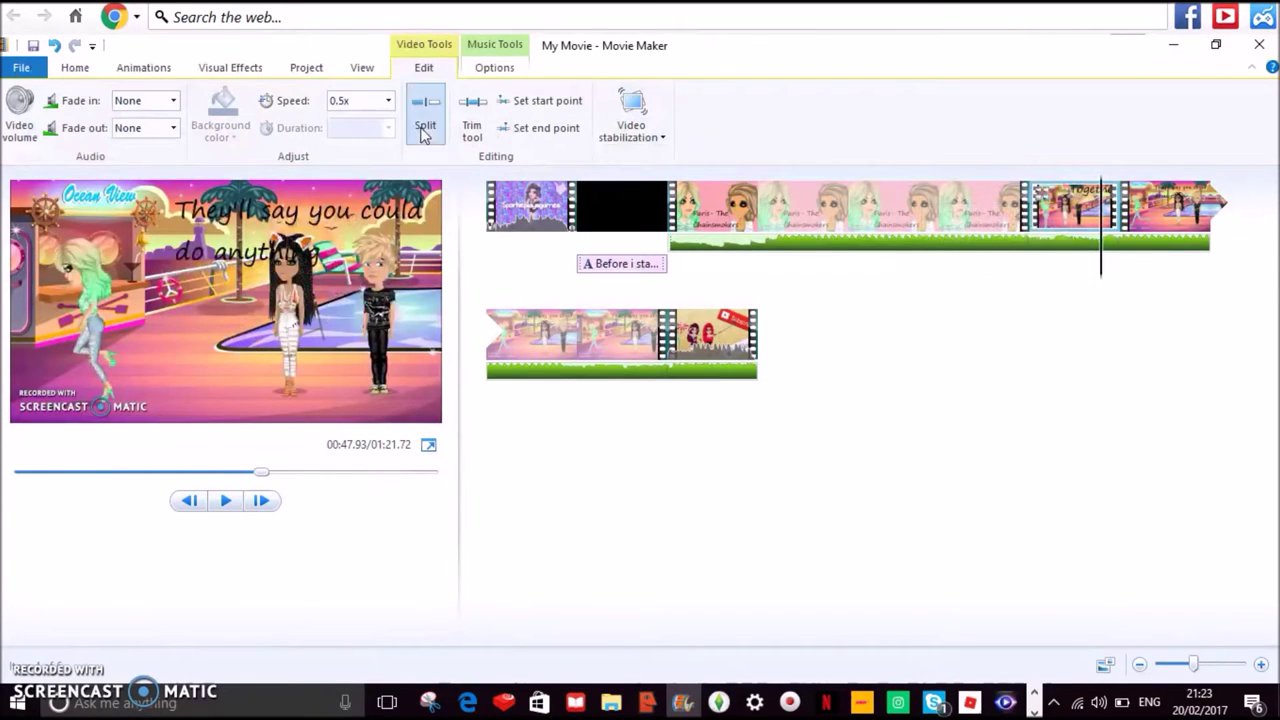
{"action": "right_click", "coordinate": [1150, 214]}
{"action": "left_click", "coordinate": [1080, 349]}
{"action": "left_click", "coordinate": [1045, 258]}
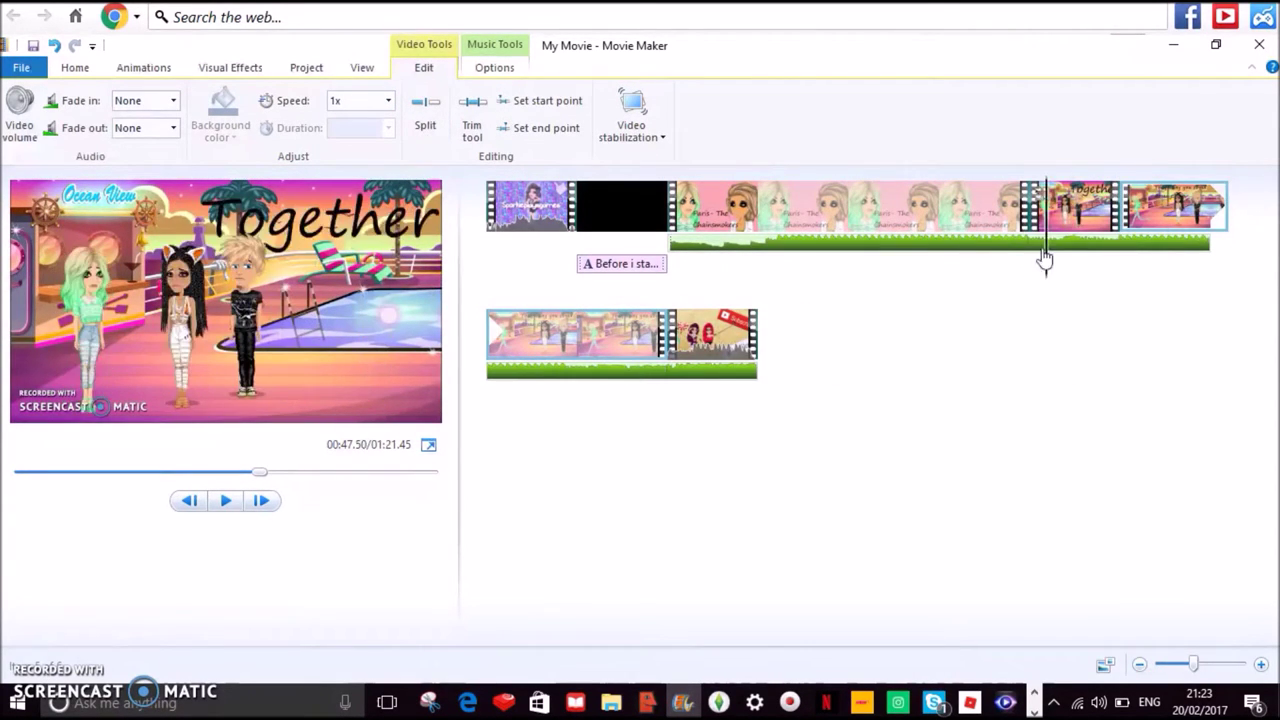
{"action": "left_click", "coordinate": [1011, 258]}
{"action": "key", "text": "space"}
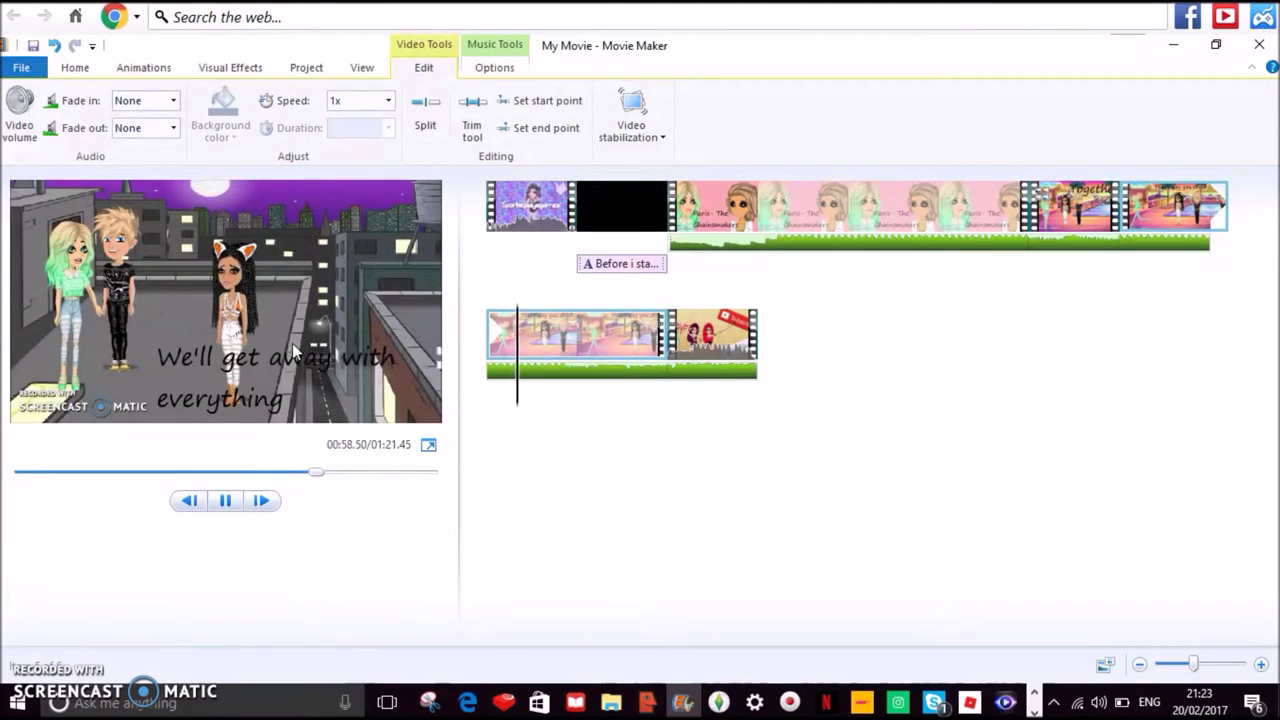
- Play through the "We'll get away with everything" scene and split the Paris video in its early part
{"action": "left_click", "coordinate": [227, 503]}
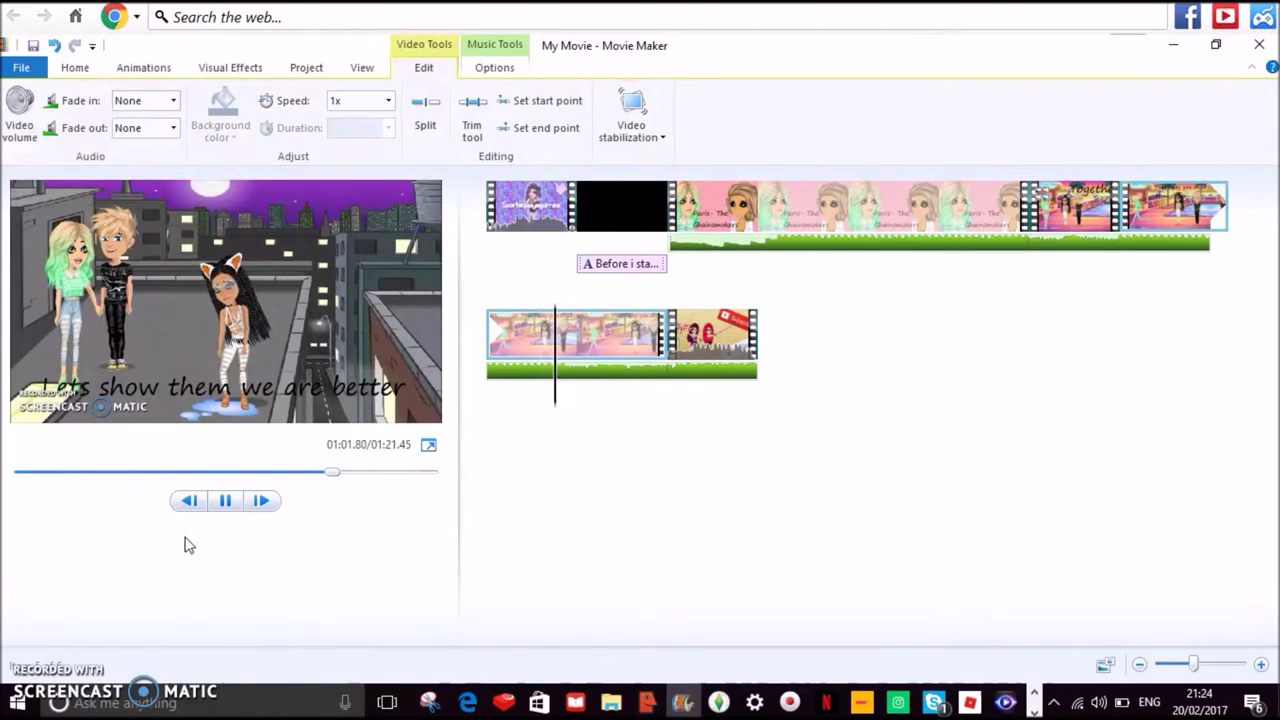
{"action": "left_click", "coordinate": [562, 395]}
{"action": "left_click", "coordinate": [529, 391]}
{"action": "key", "text": "space"}
{"action": "left_click", "coordinate": [535, 392]}
{"action": "left_click", "coordinate": [516, 393]}
{"action": "key", "text": "space"}
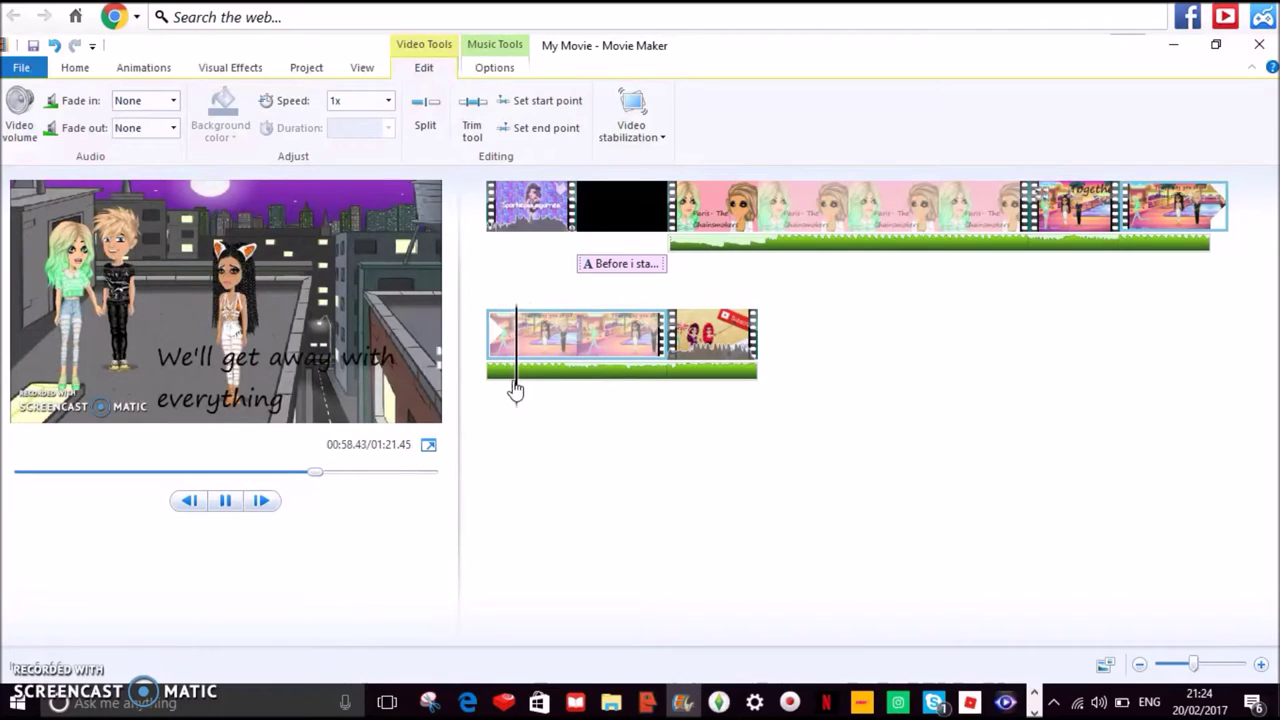
{"action": "key", "text": "space"}
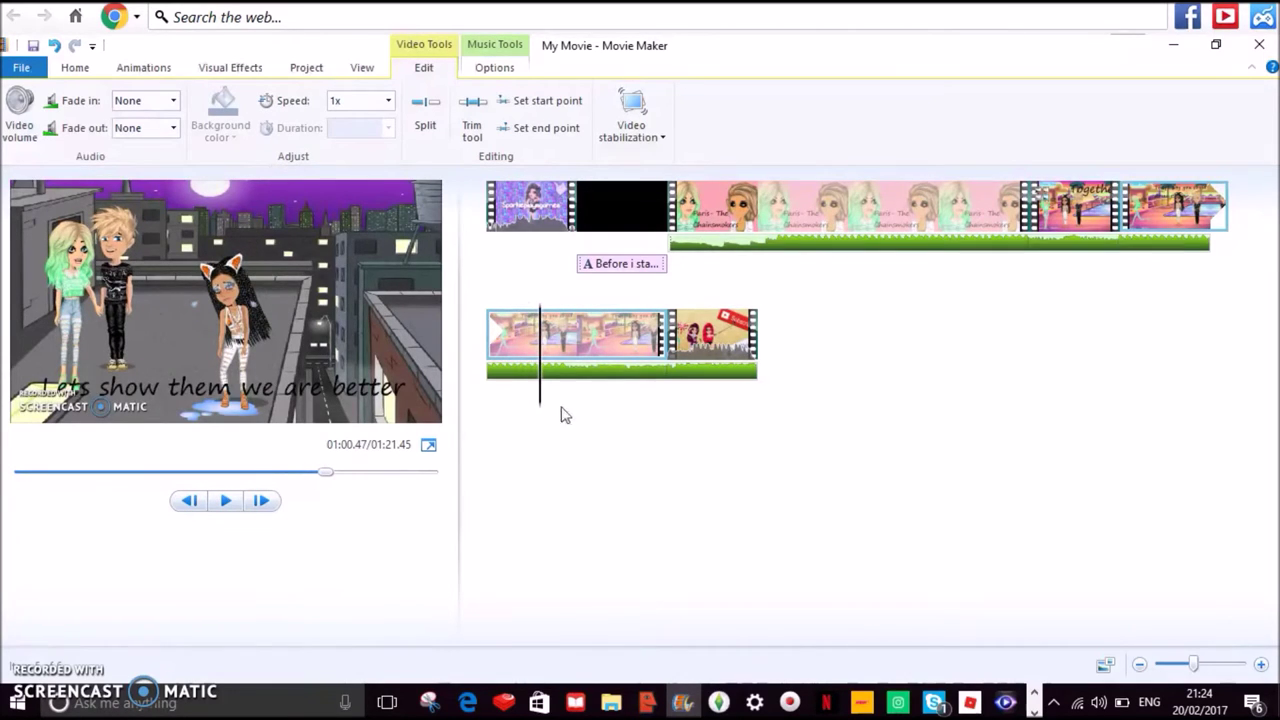
{"action": "left_click", "coordinate": [516, 400]}
{"action": "left_click", "coordinate": [447, 112]}
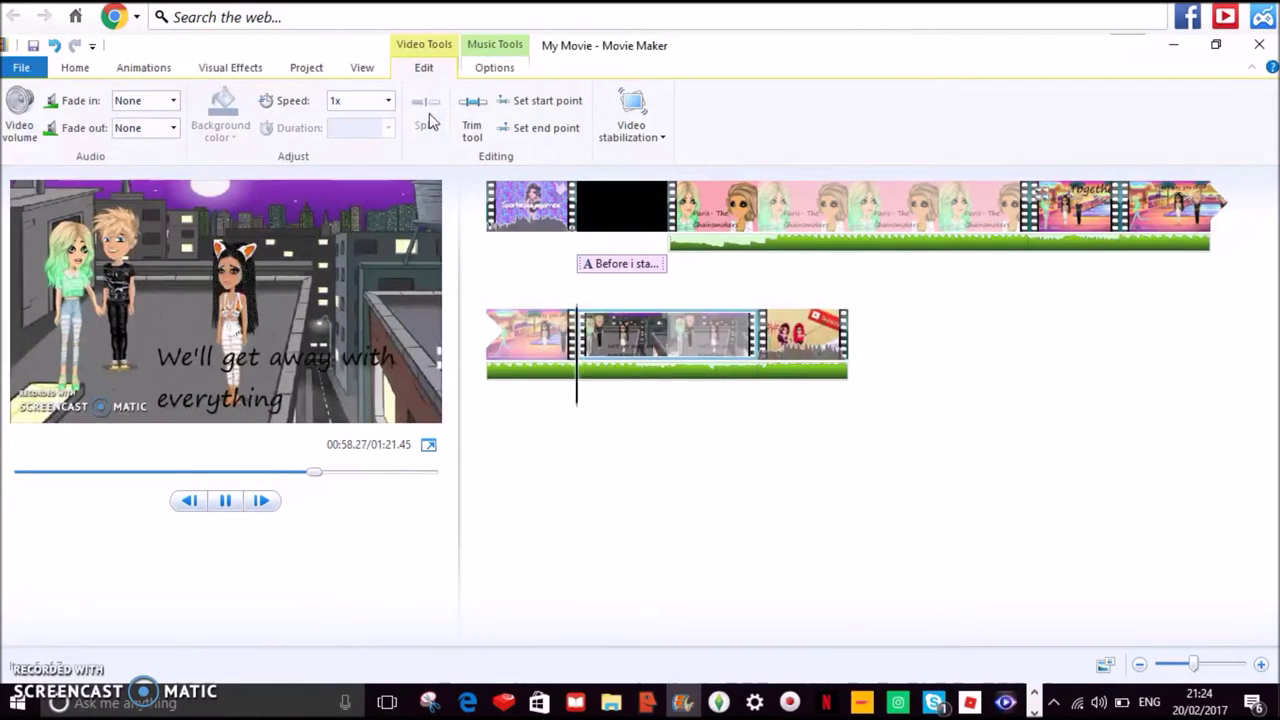
- Split off the "We'll get away with everything" part as its own clip and set its speed to 0.5x
{"action": "left_click", "coordinate": [628, 347]}
{"action": "left_click", "coordinate": [580, 340]}
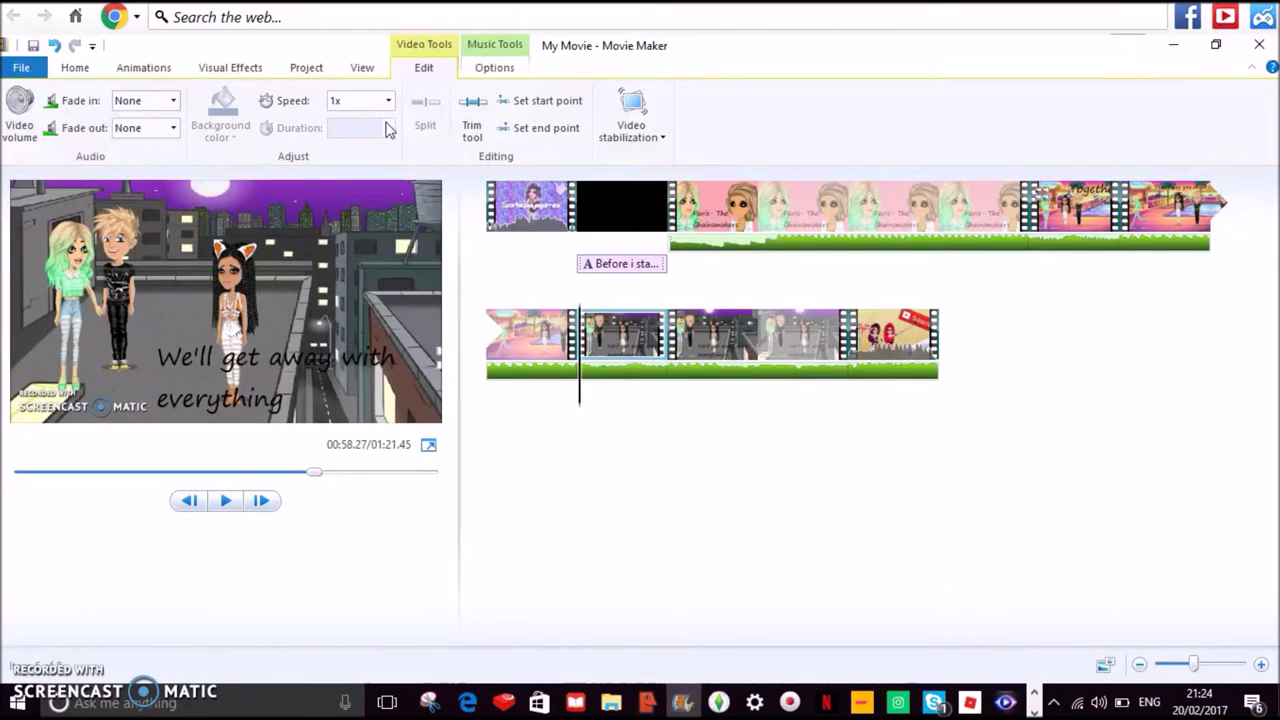
{"action": "left_click", "coordinate": [388, 100]}
{"action": "left_click", "coordinate": [347, 156]}
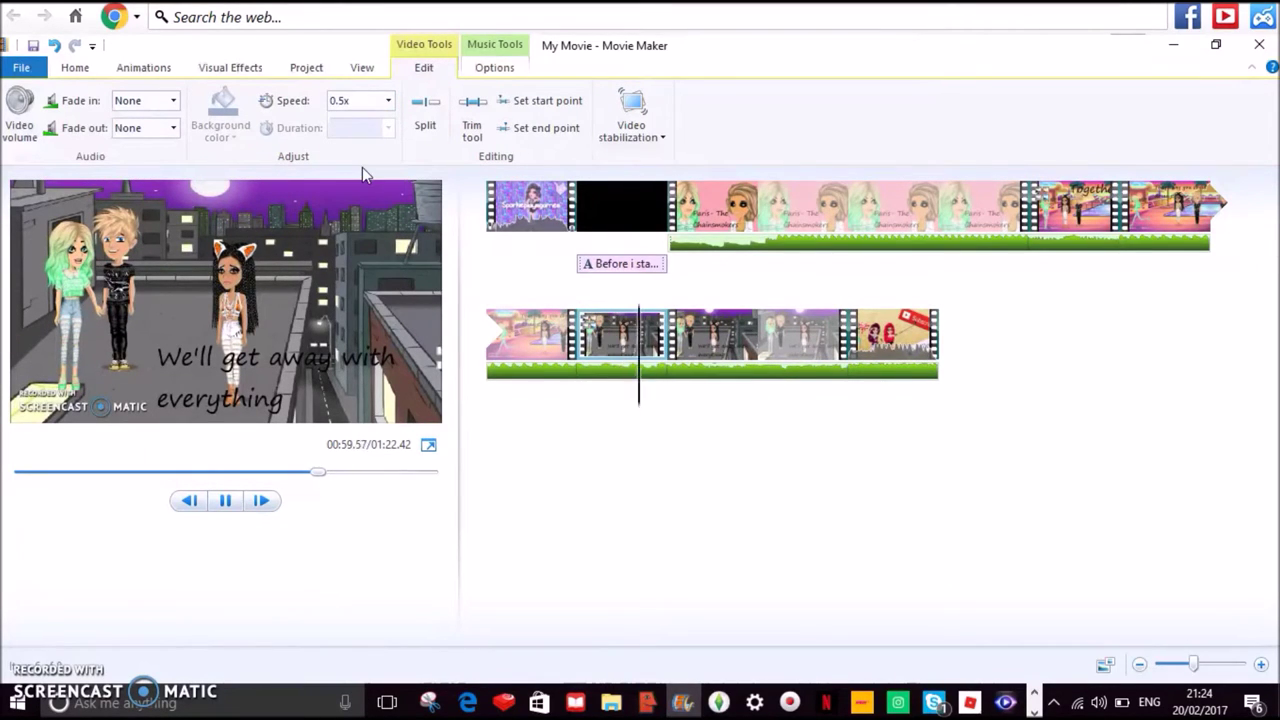
- Split the slowed "We'll get away with everything" clip near its end and remove the short end piece
{"action": "left_click", "coordinate": [551, 345]}
{"action": "left_click", "coordinate": [654, 345]}
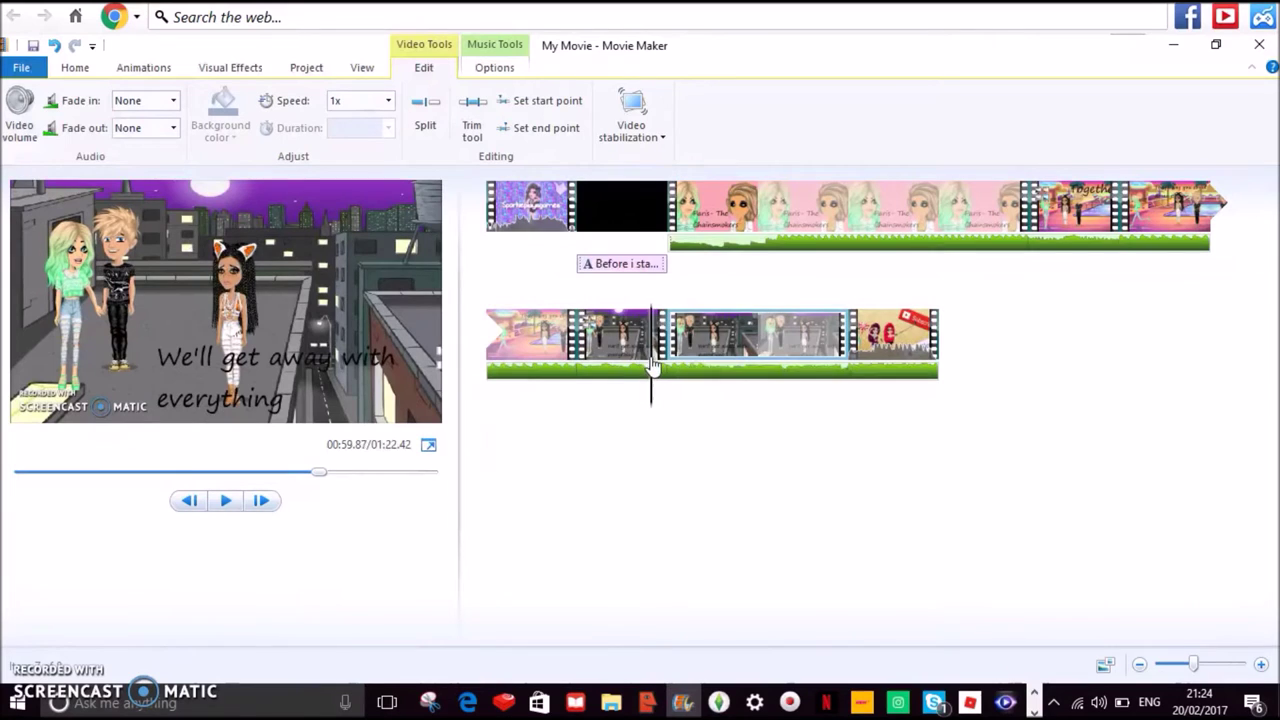
{"action": "left_click", "coordinate": [422, 128]}
{"action": "right_click", "coordinate": [737, 322]}
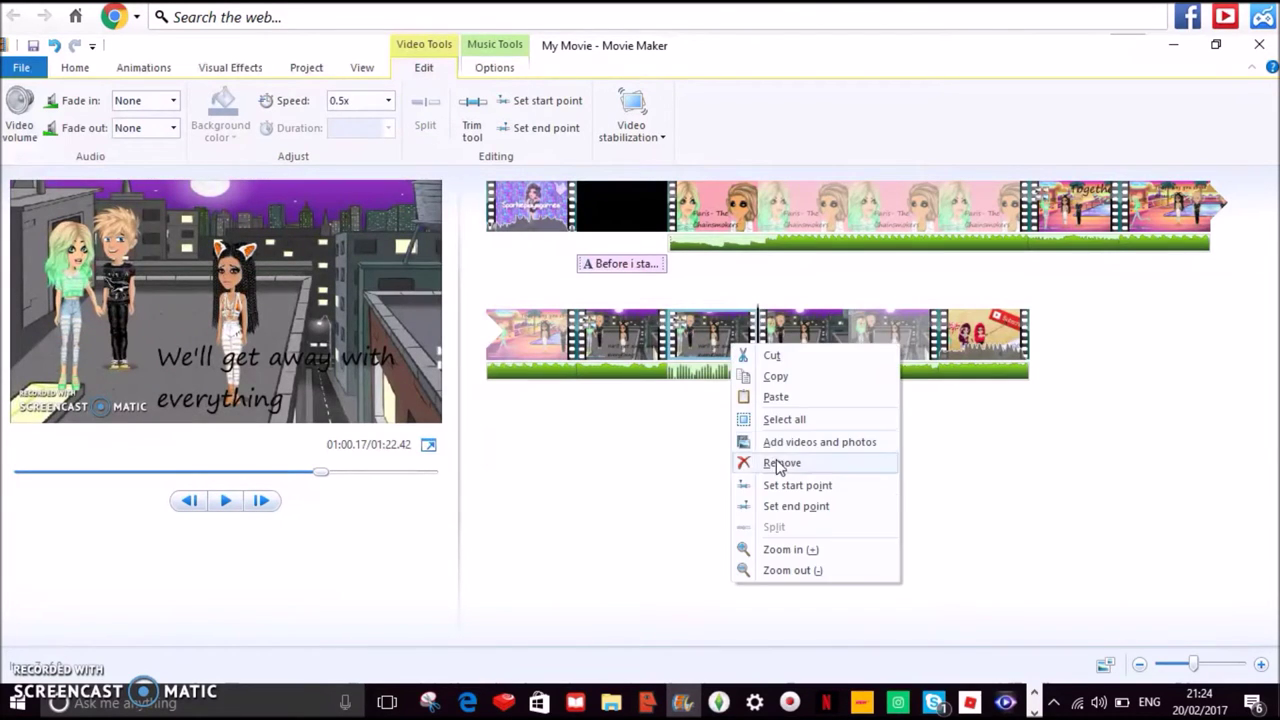
{"action": "left_click", "coordinate": [772, 457]}
- Review the cut before the slowed clip, split off the normal-speed start of the "We'll get away with everything" scene and remove it
{"action": "left_click", "coordinate": [553, 370]}
{"action": "left_click", "coordinate": [555, 372]}
{"action": "key", "text": "space"}
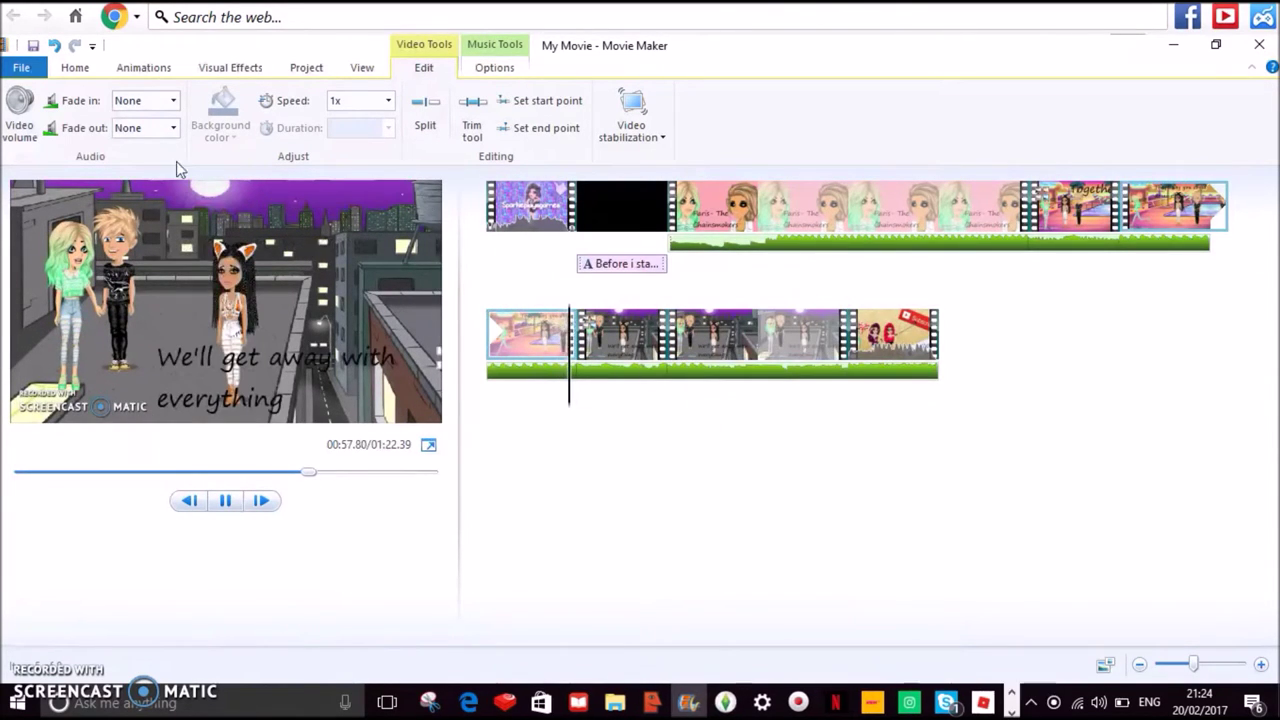
{"action": "left_click", "coordinate": [533, 392]}
{"action": "key", "text": "space"}
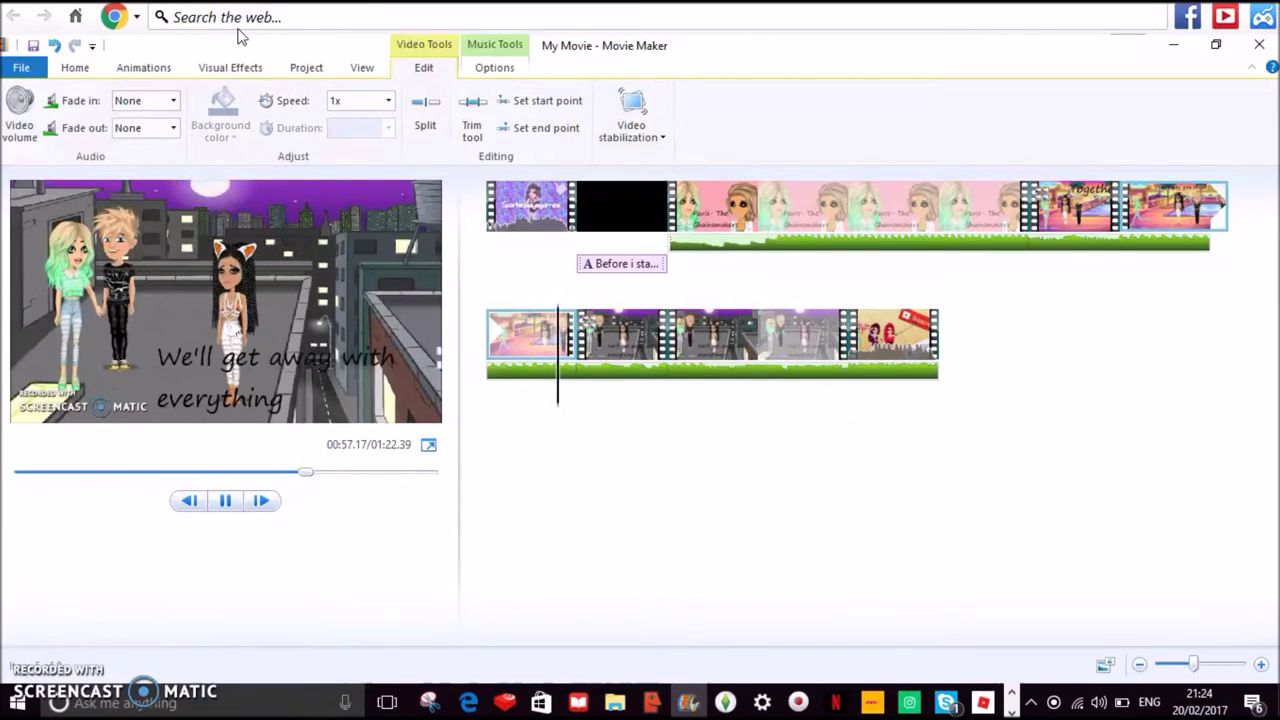
{"action": "left_click", "coordinate": [528, 386]}
{"action": "key", "text": "space"}
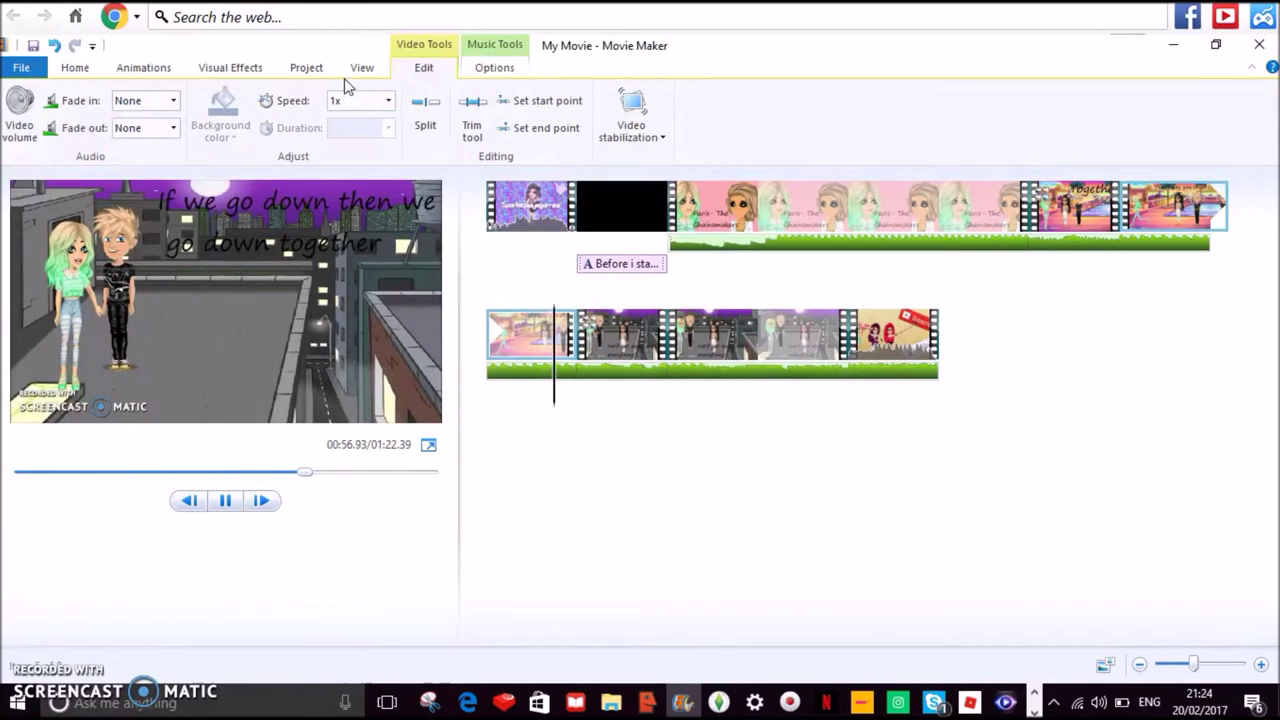
{"action": "key", "text": "space"}
{"action": "left_click", "coordinate": [427, 101]}
{"action": "right_click", "coordinate": [496, 338]}
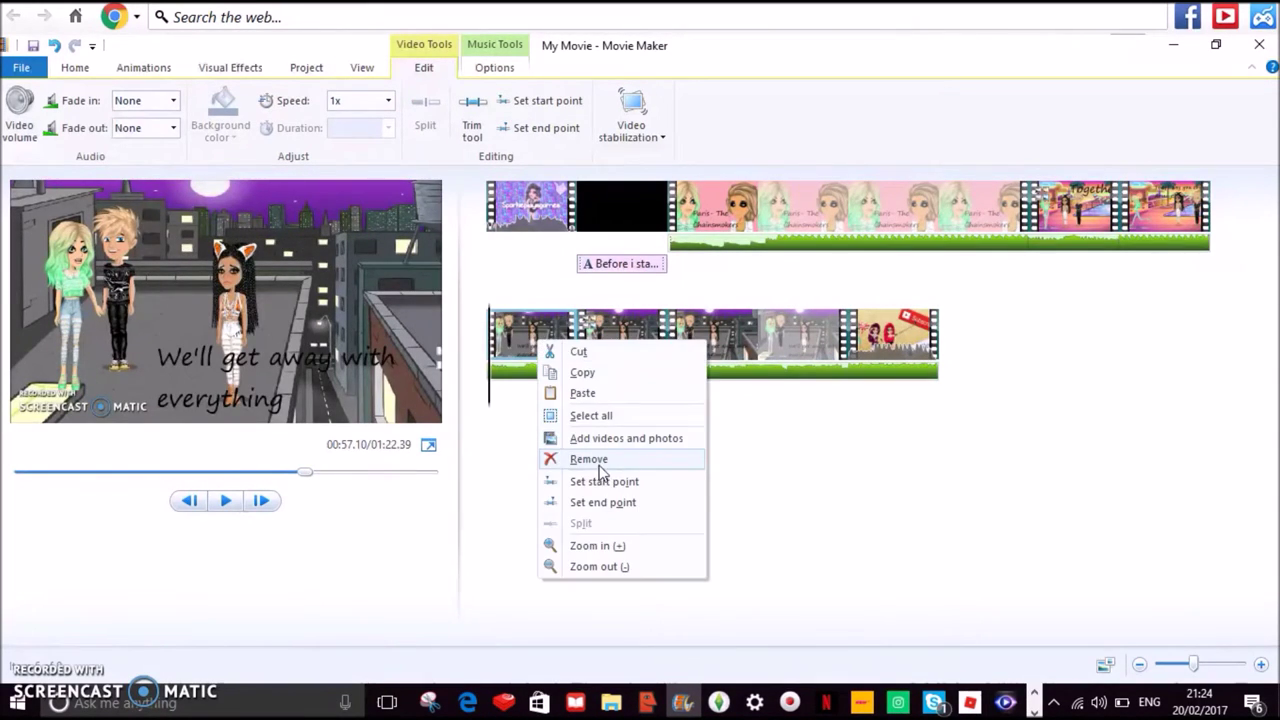
{"action": "left_click", "coordinate": [545, 457]}
- Split the slowed "We'll get away with everything" clip, remove a short piece of it and play back from the preceding clip
{"action": "key", "text": "space"}
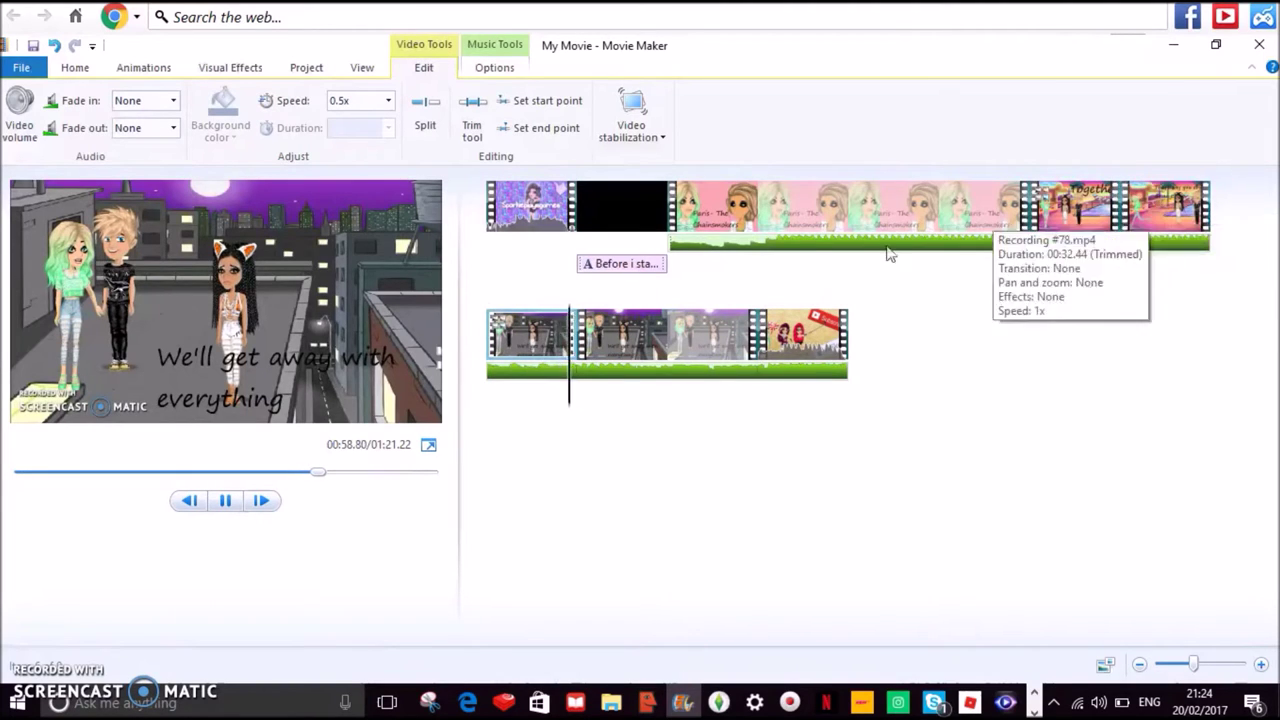
{"action": "key", "text": "space"}
{"action": "left_click", "coordinate": [538, 343]}
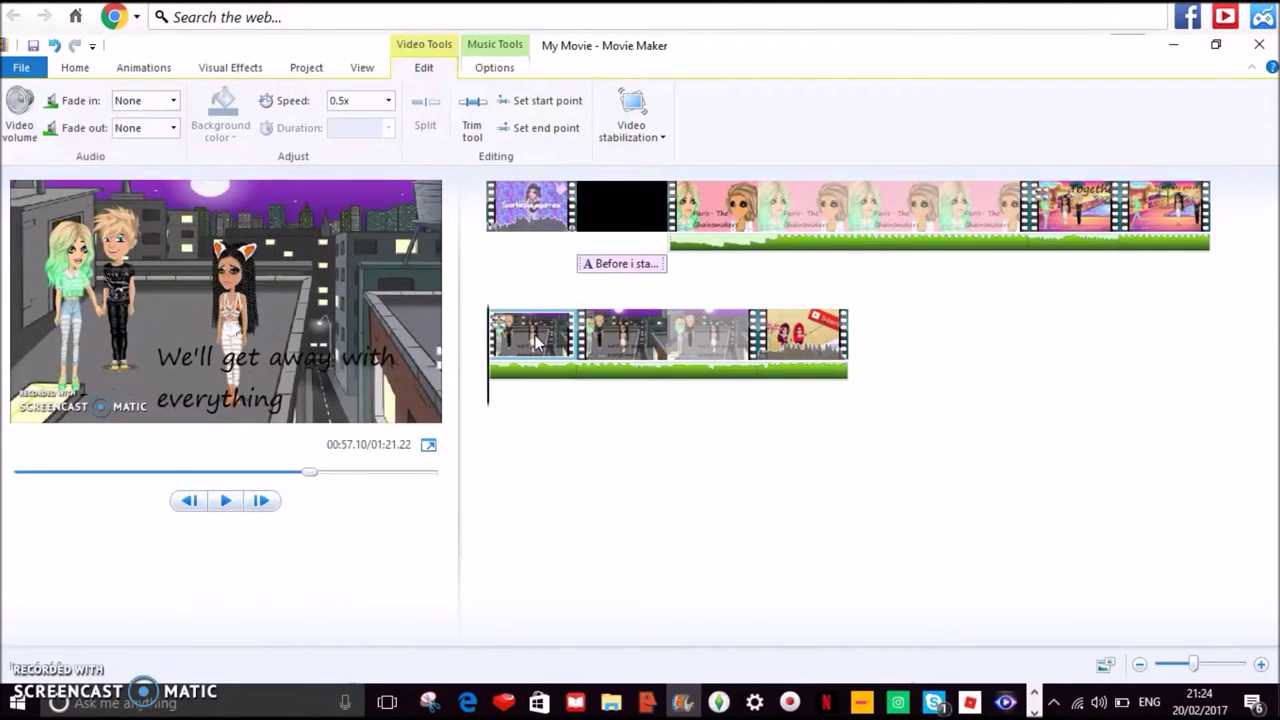
{"action": "left_click", "coordinate": [425, 110]}
{"action": "right_click", "coordinate": [557, 341]}
{"action": "left_click", "coordinate": [607, 460]}
{"action": "left_click", "coordinate": [1122, 205]}
{"action": "key", "text": "space"}
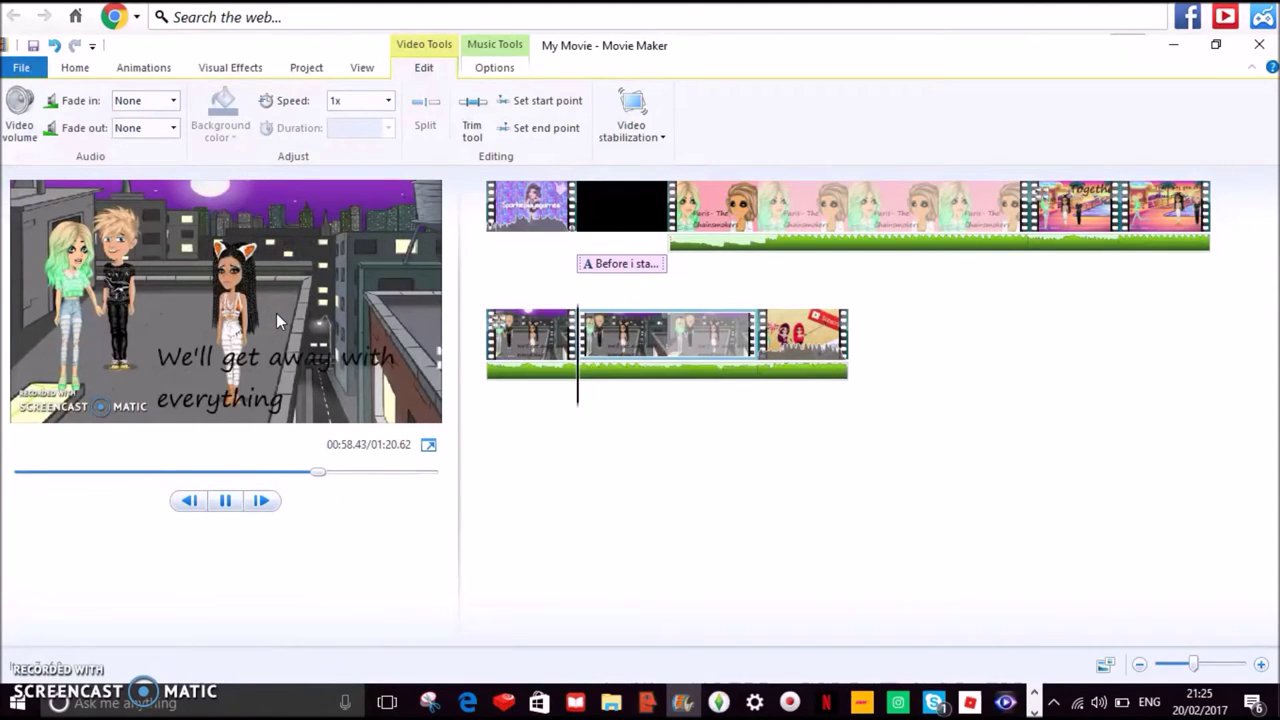
- Set the slowed "We'll get away with everything" clip's speed to 0.25x and play the movie from the preceding clip to the outro
{"action": "key", "text": "space"}
{"action": "left_click", "coordinate": [604, 410]}
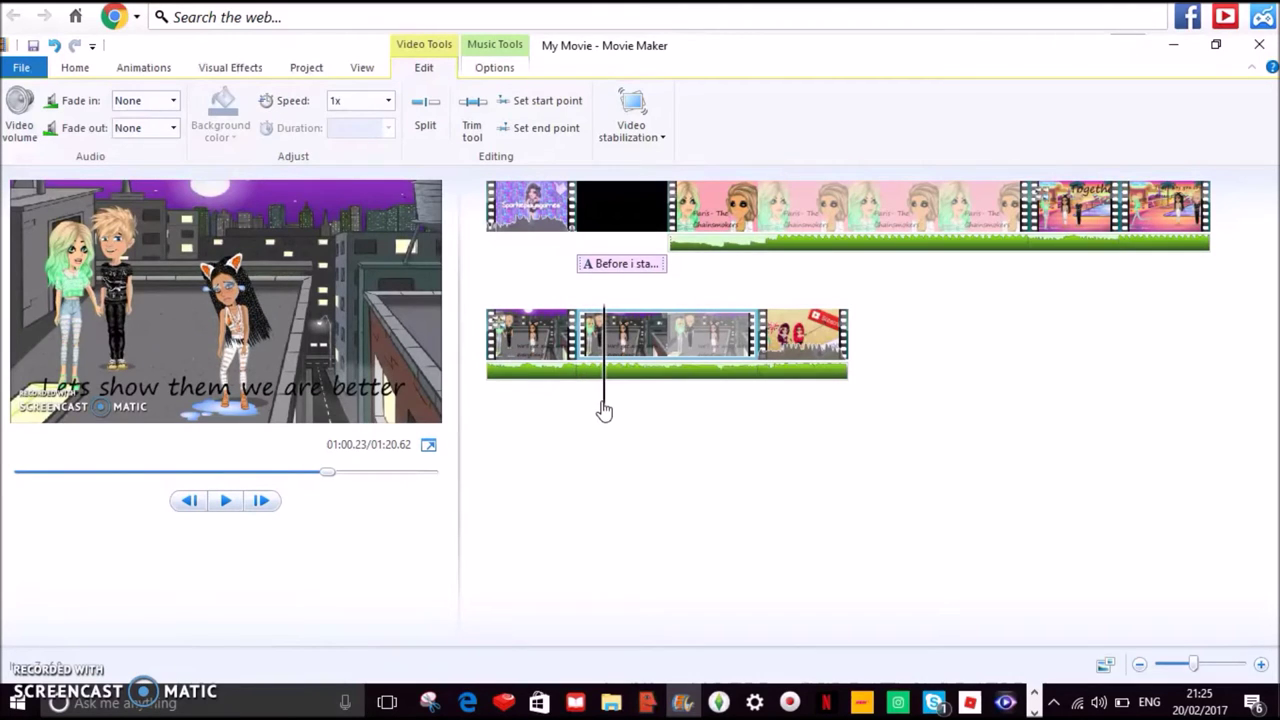
{"action": "left_click_drag", "start_coordinate": [604, 410], "coordinate": [518, 400]}
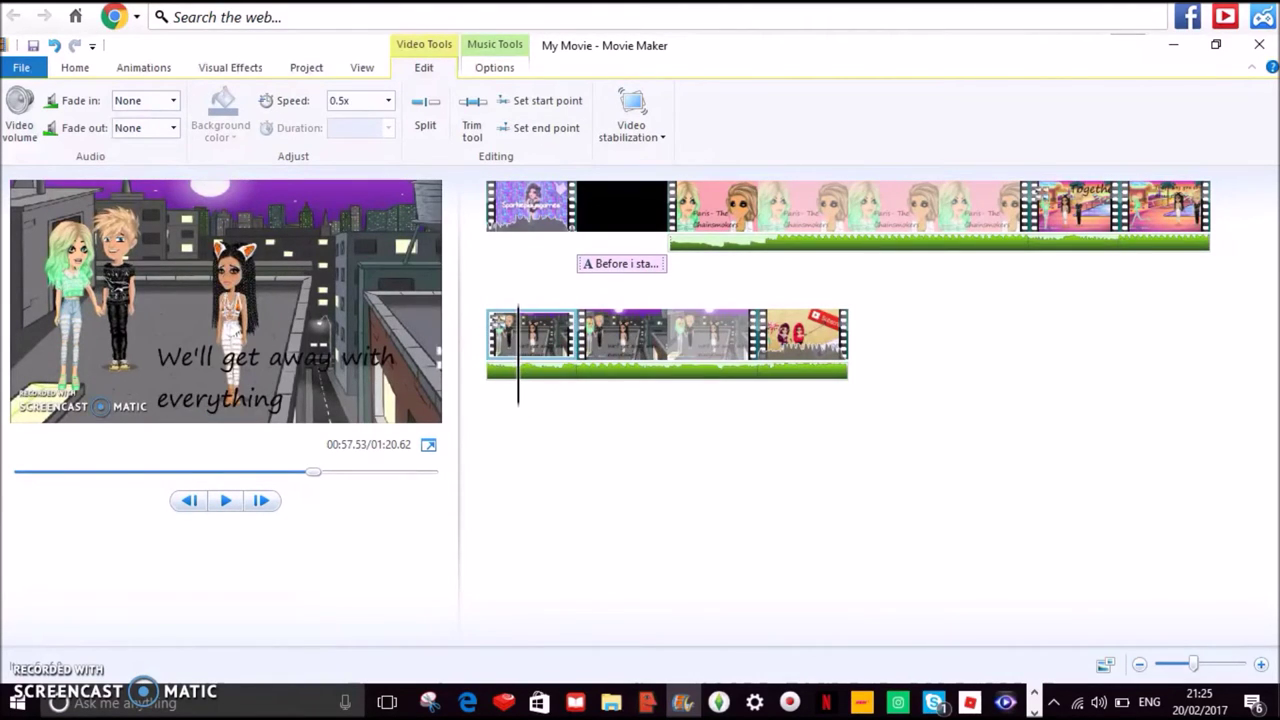
{"action": "left_click", "coordinate": [388, 100]}
{"action": "left_click", "coordinate": [345, 137]}
{"action": "key", "text": "space"}
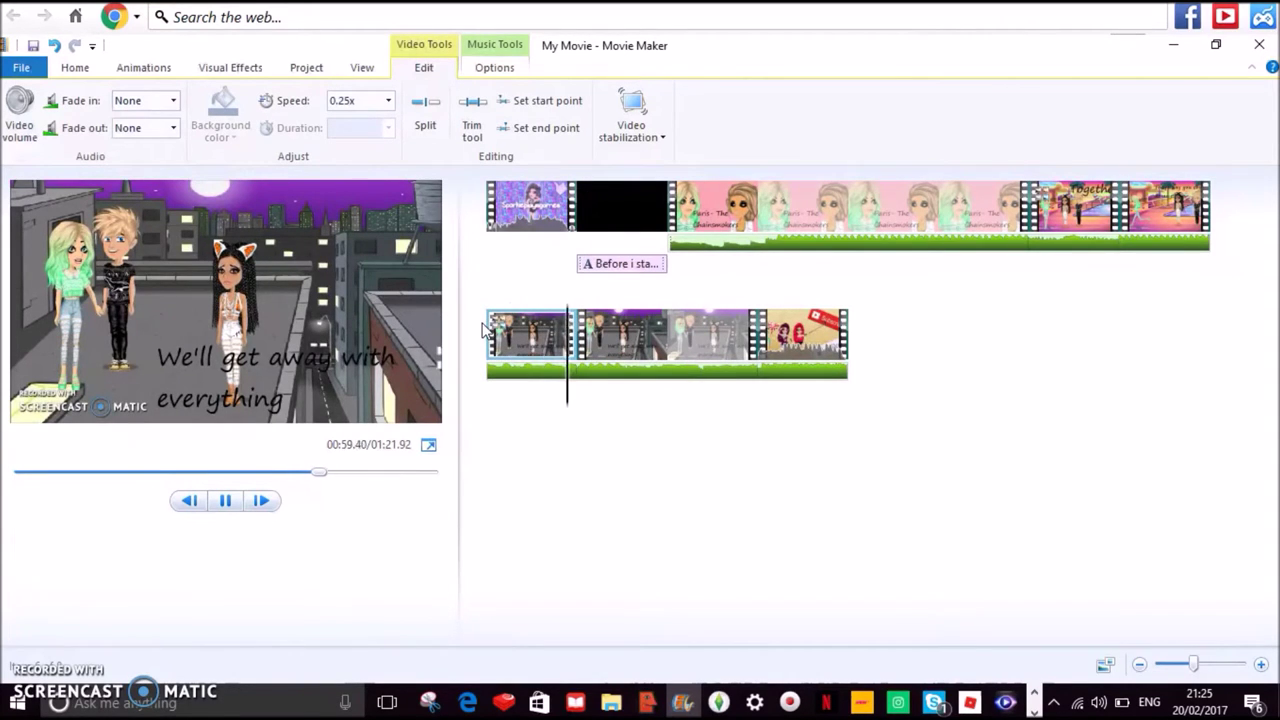
{"action": "left_click", "coordinate": [1125, 207]}
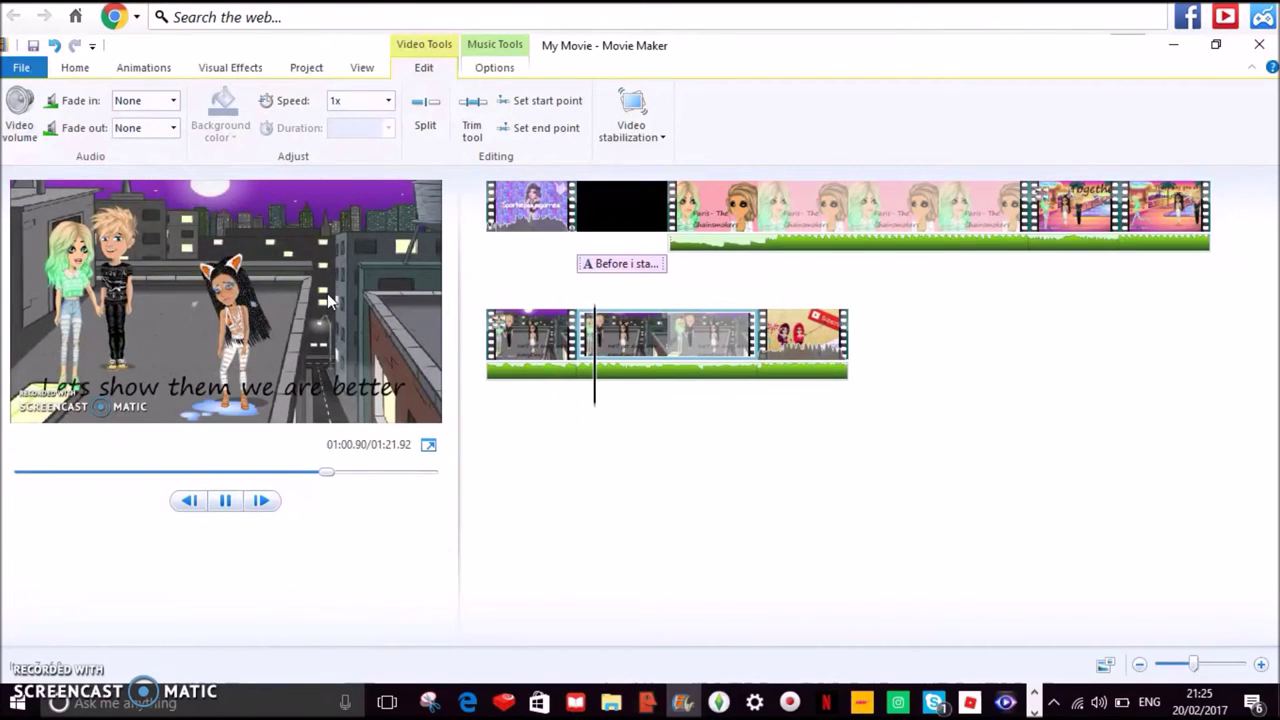
{"action": "left_click", "coordinate": [281, 348]}
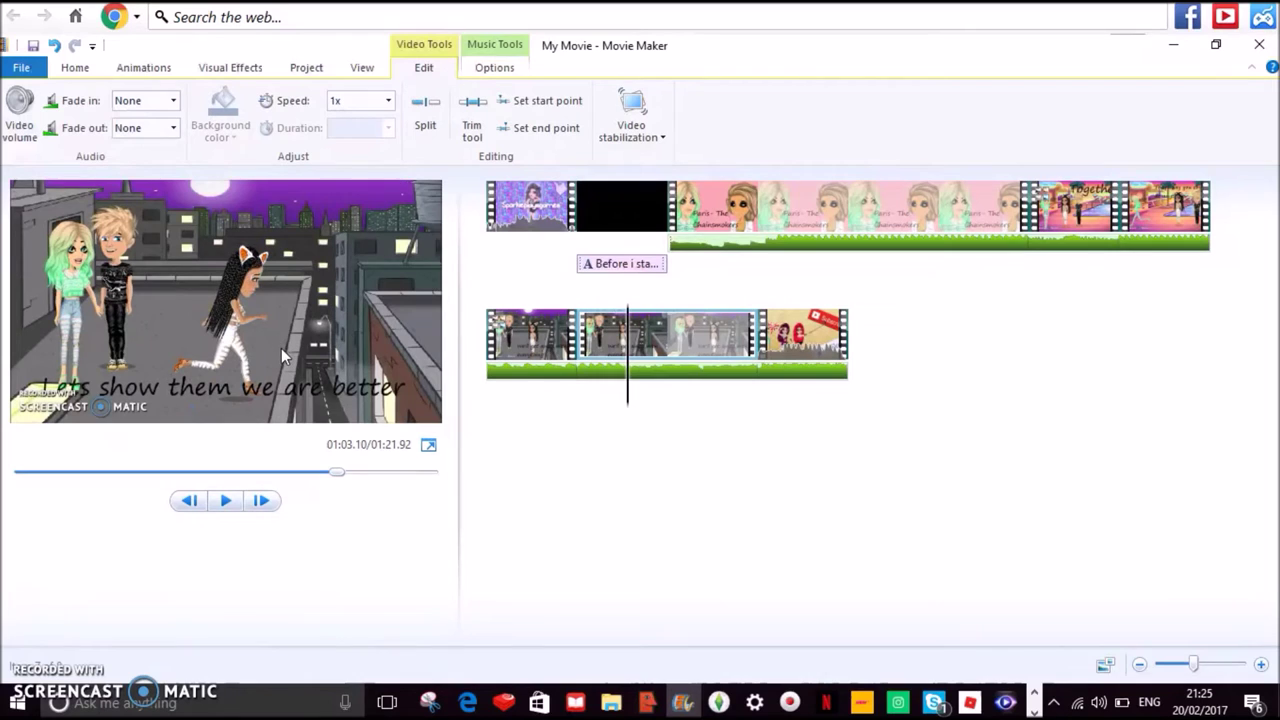
{"action": "left_click", "coordinate": [281, 348]}
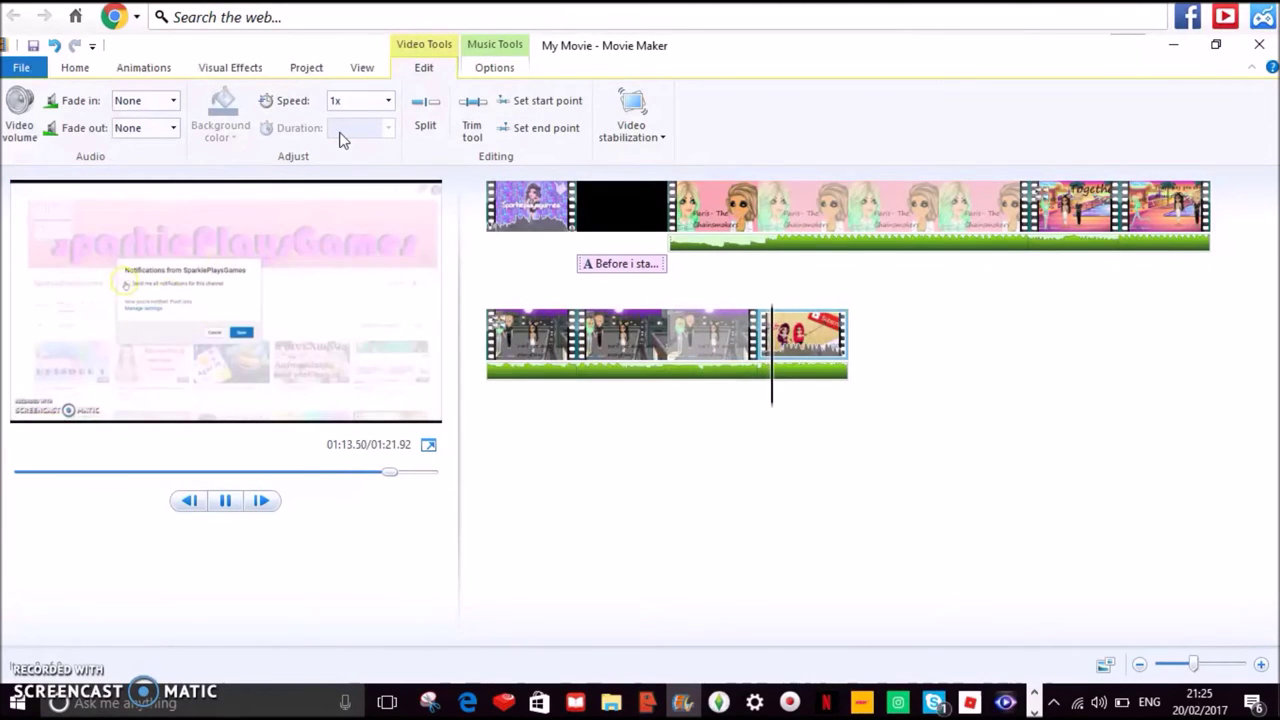
- Insert a title before the outro clip beginning "HAII I hope yu enjoyed that! and dont forget to turn my"
{"action": "left_click", "coordinate": [757, 335]}
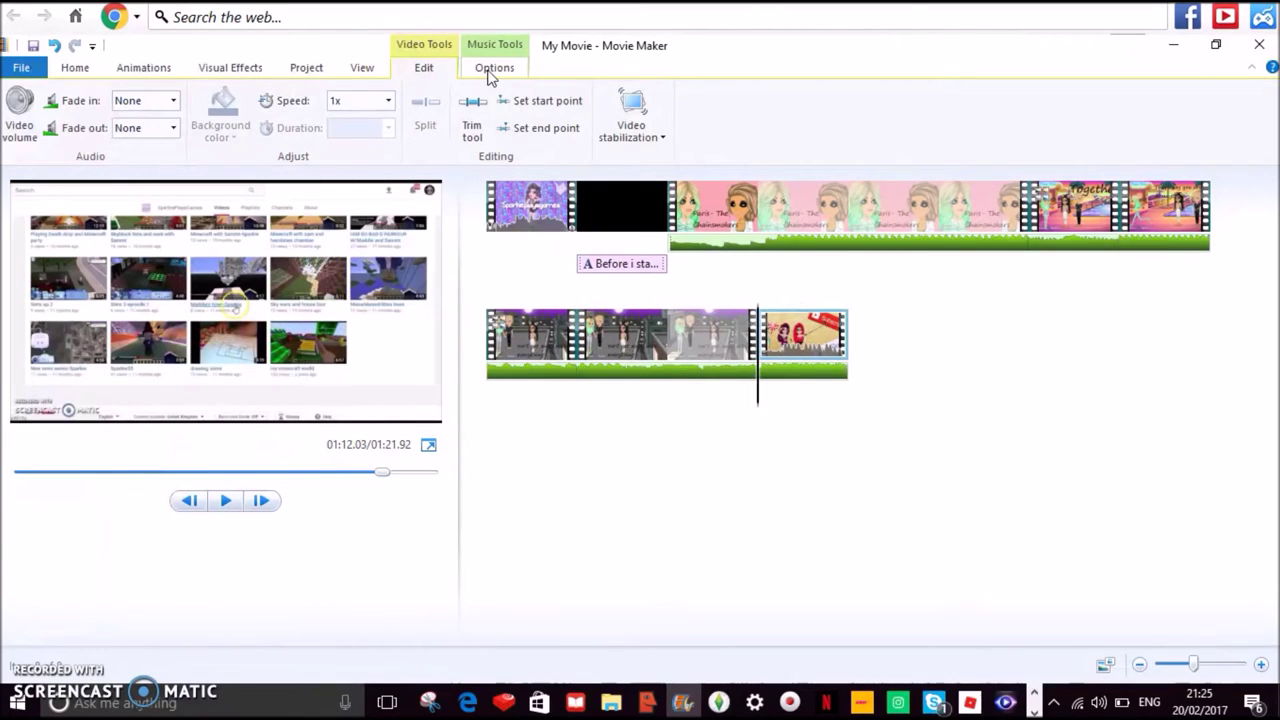
{"action": "left_click", "coordinate": [75, 67]}
{"action": "left_click", "coordinate": [337, 90]}
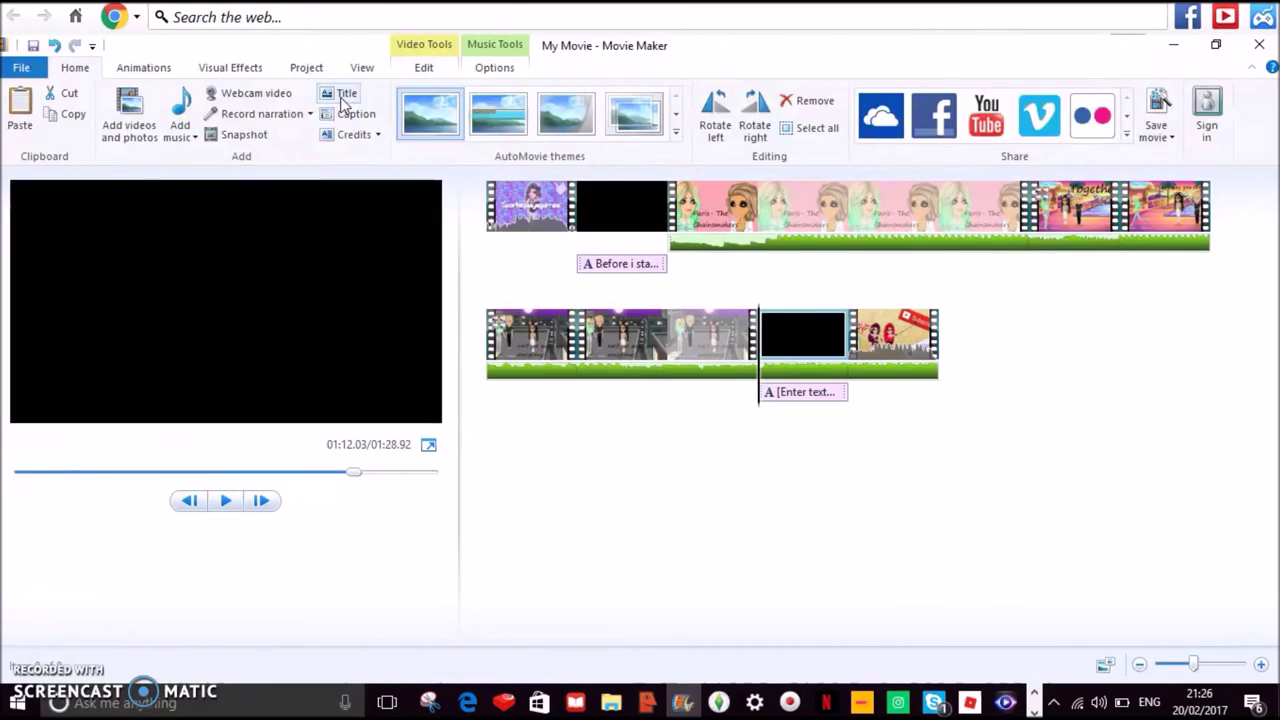
{"action": "type", "text": "J"}
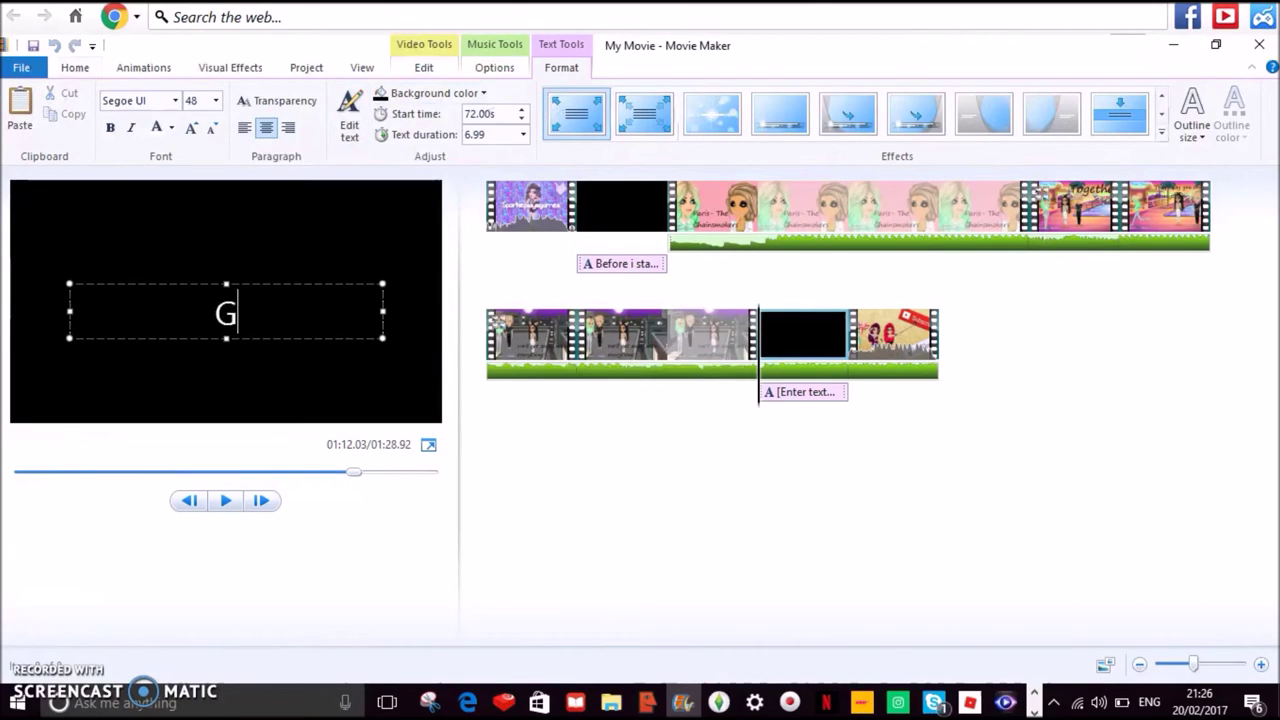
{"action": "type", "text": "AII I hope yu enj"}
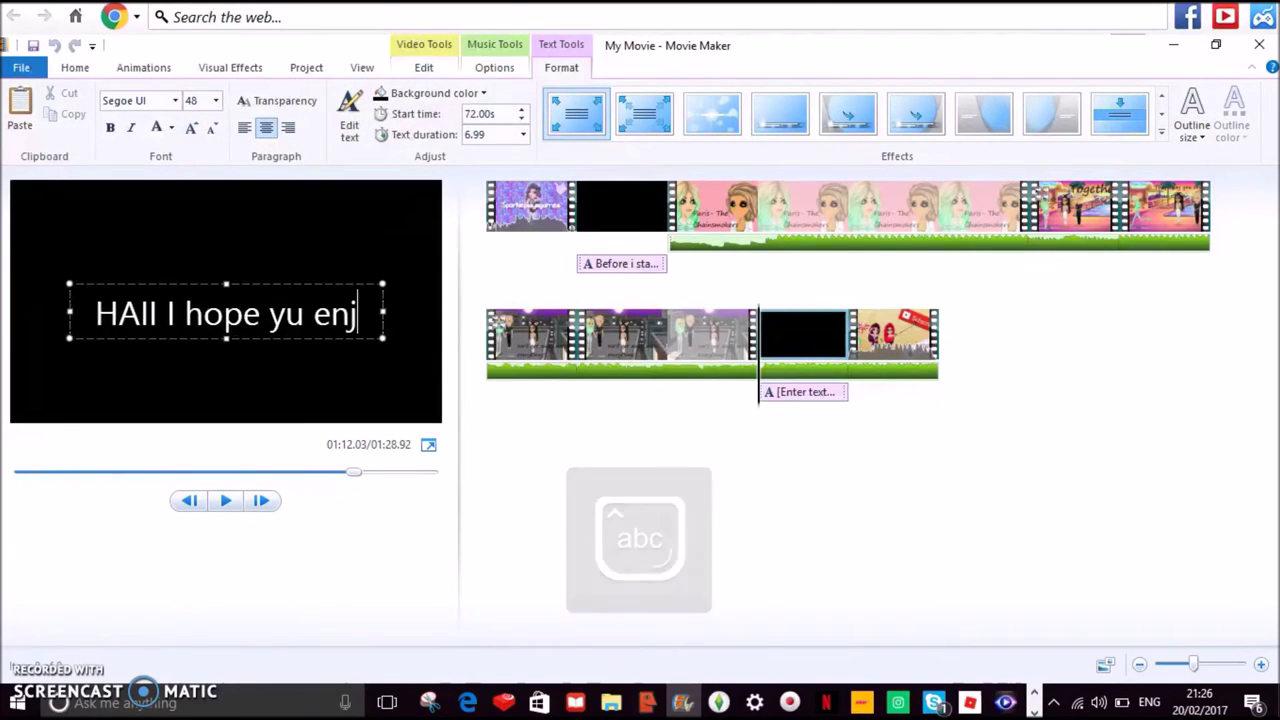
{"action": "type", "text": "oyed that! and dont forget to turn my "}
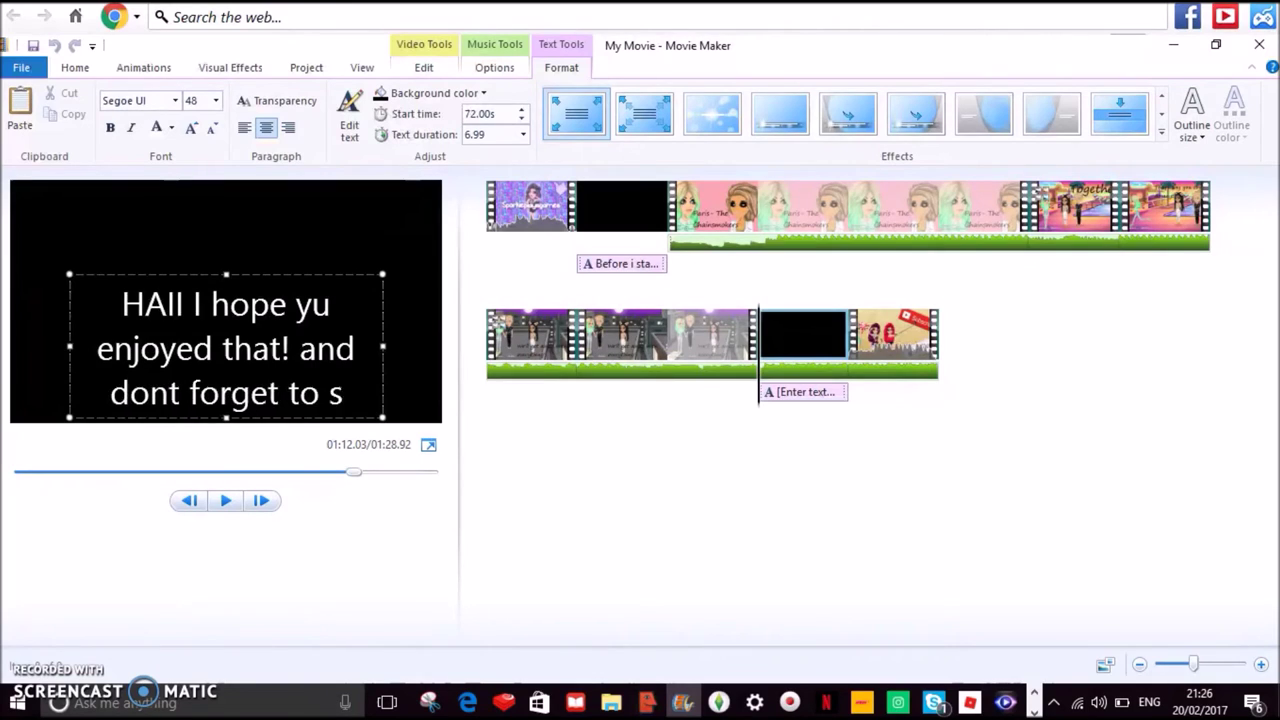
- Continue the title text with "notifications on so you can be alerted for when i upload a video on how i did that, BAIII<3"
{"action": "type", "text": "notifications on so you can be al"}
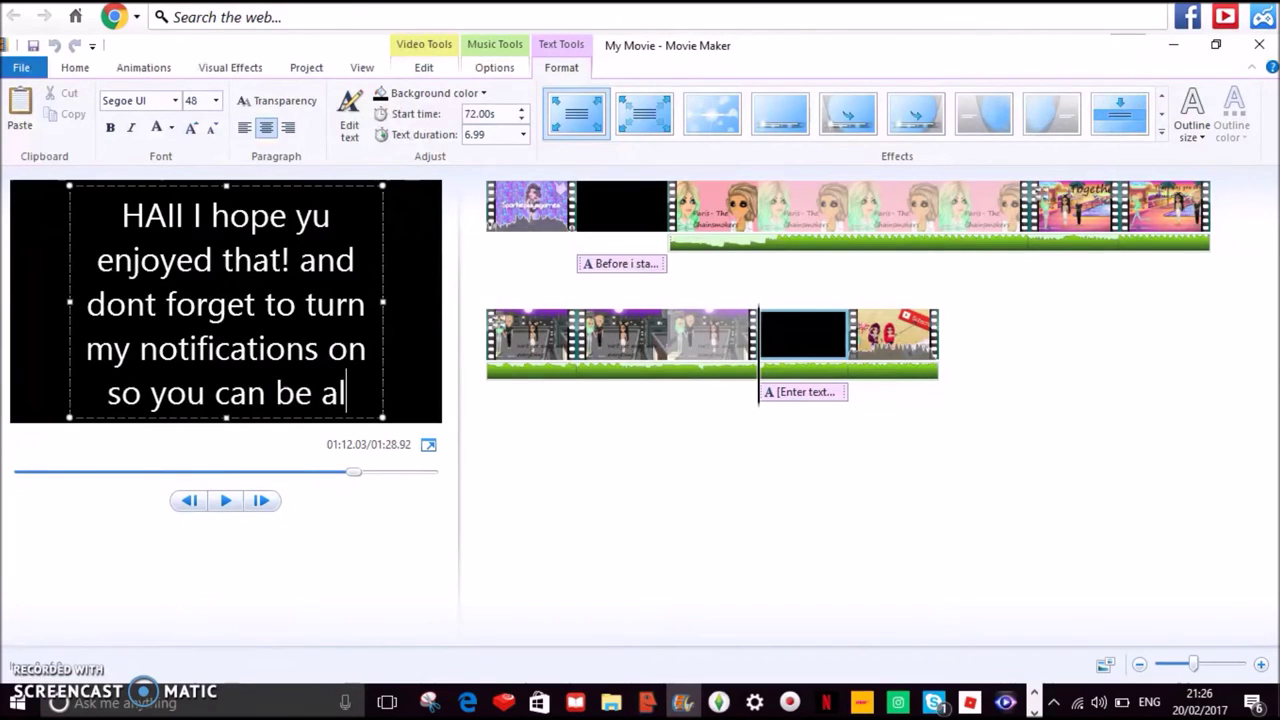
{"action": "type", "text": "erted for when i upload a vid"}
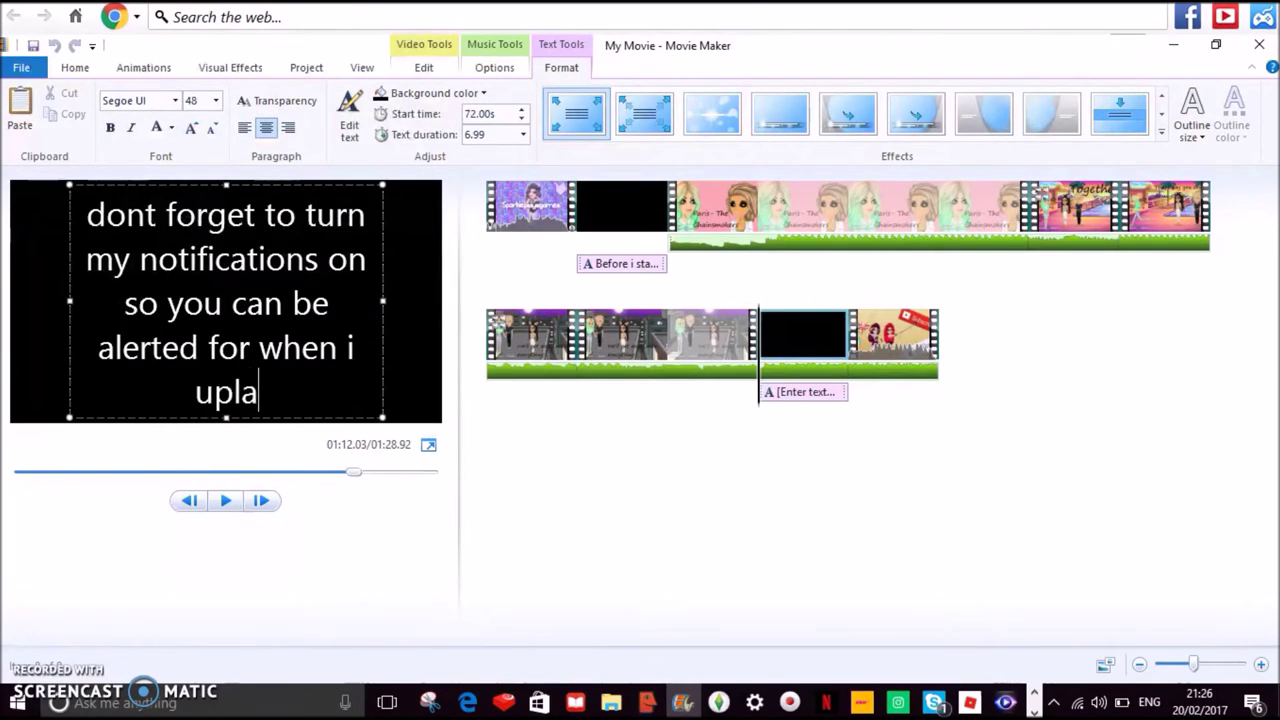
{"action": "type", "text": "eo on how i did that,"}
{"action": "key", "text": "Caps_Lock"}
{"action": "type", "text": "BA"}
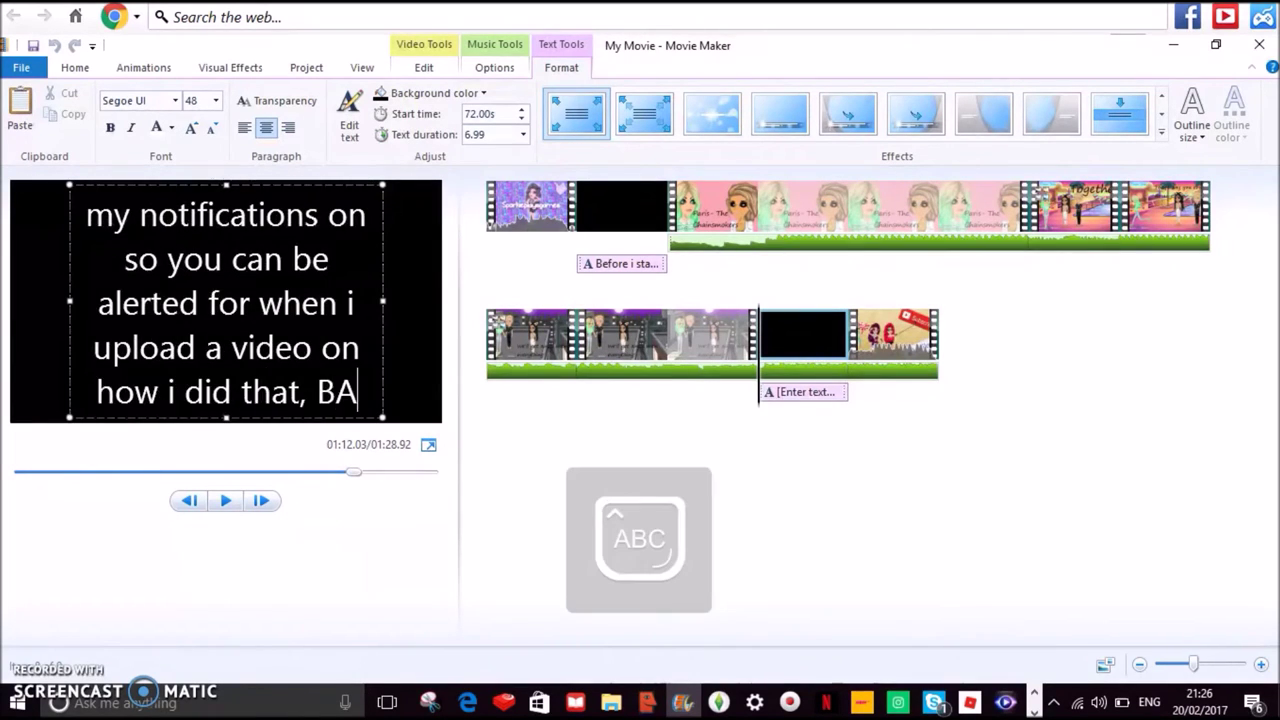
{"action": "type", "text": "III<3"}
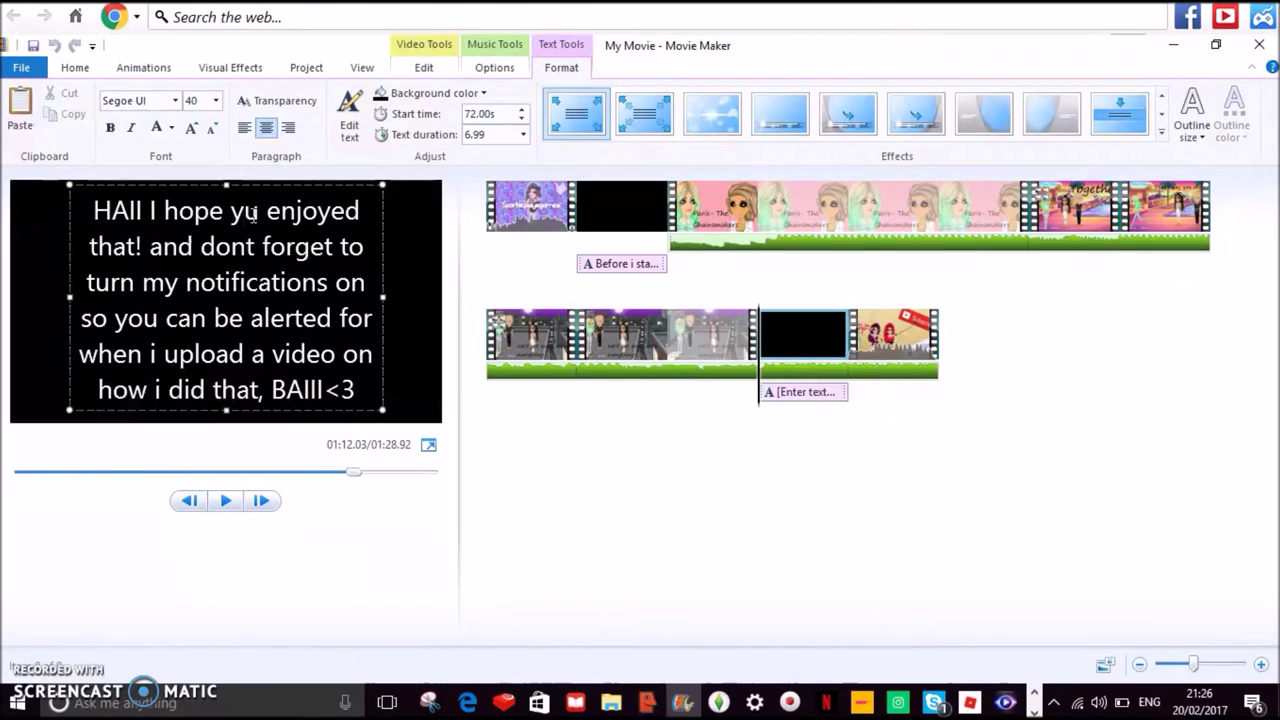
- Correct "yu" to "you" in the closing title and set its font size to 45
{"action": "left_click", "coordinate": [252, 213]}
{"action": "key", "text": "Caps_Lock"}
{"action": "type", "text": "o"}
{"action": "left_click", "coordinate": [209, 98]}
{"action": "type", "text": "45"}
{"action": "key", "text": "Return"}
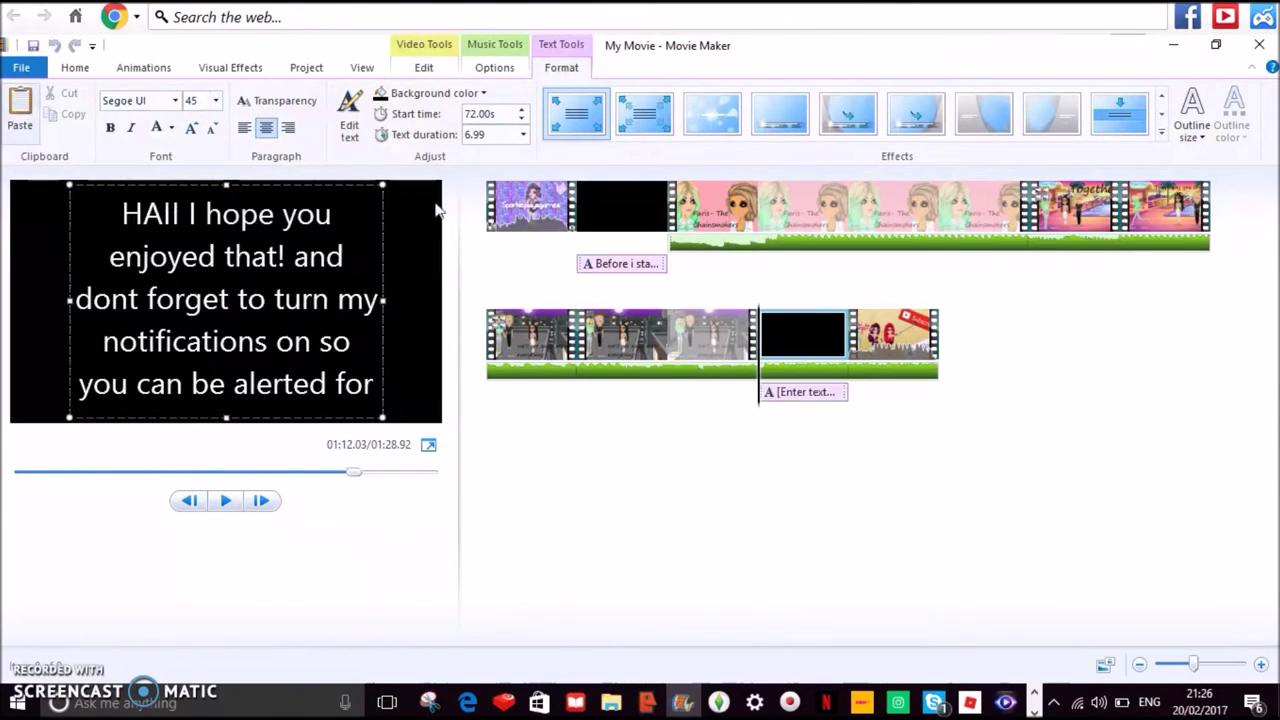
- Widen the closing title's text box on both sides to span the full width of the frame
{"action": "left_click_drag", "start_coordinate": [384, 299], "coordinate": [466, 297]}
{"action": "left_click", "coordinate": [46, 299]}
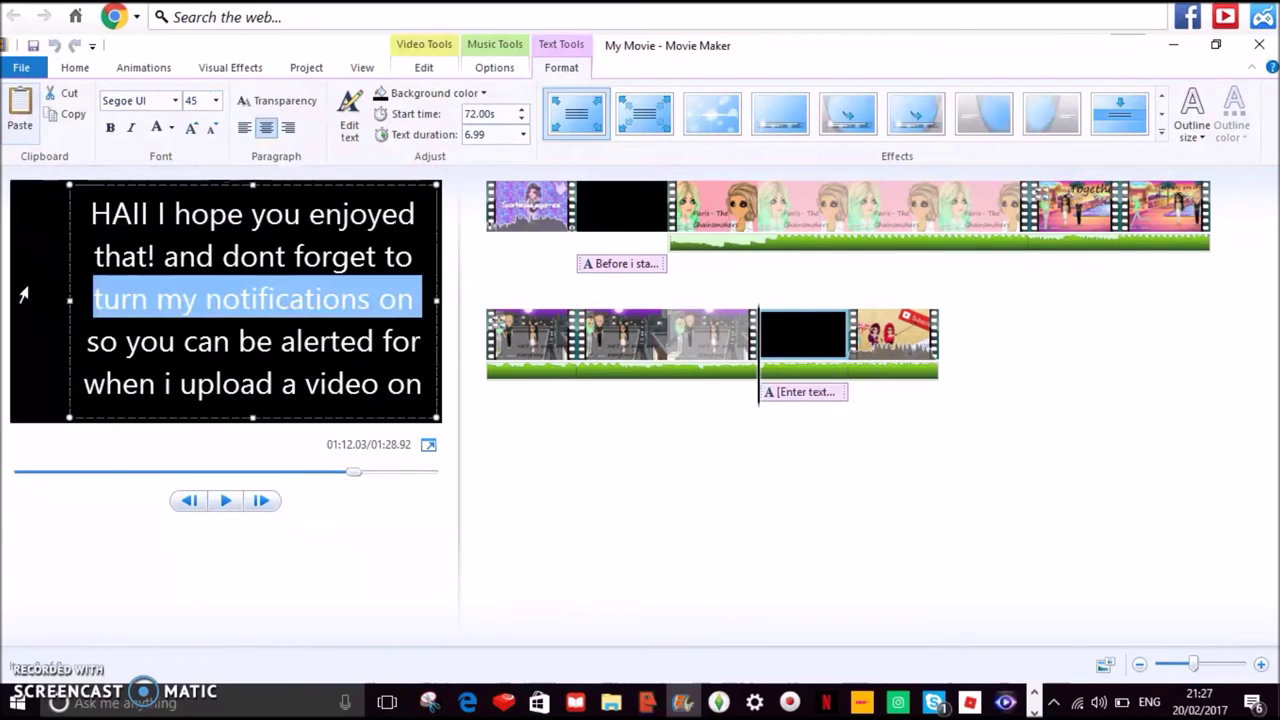
{"action": "left_click_drag", "start_coordinate": [69, 300], "coordinate": [14, 300]}
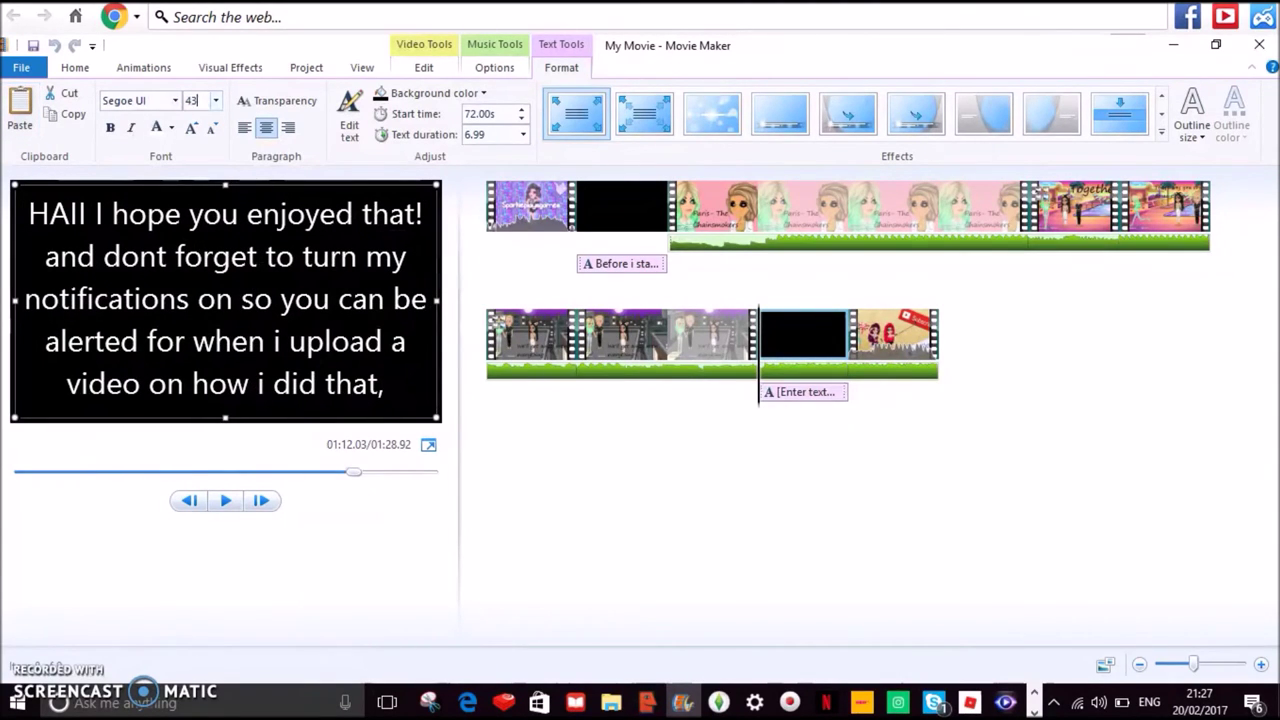
- Set the closing title's font size to 44 and move its text box slightly down to centre it in the frame
{"action": "left_click", "coordinate": [197, 100]}
{"action": "type", "text": "43"}
{"action": "key", "text": "Return"}
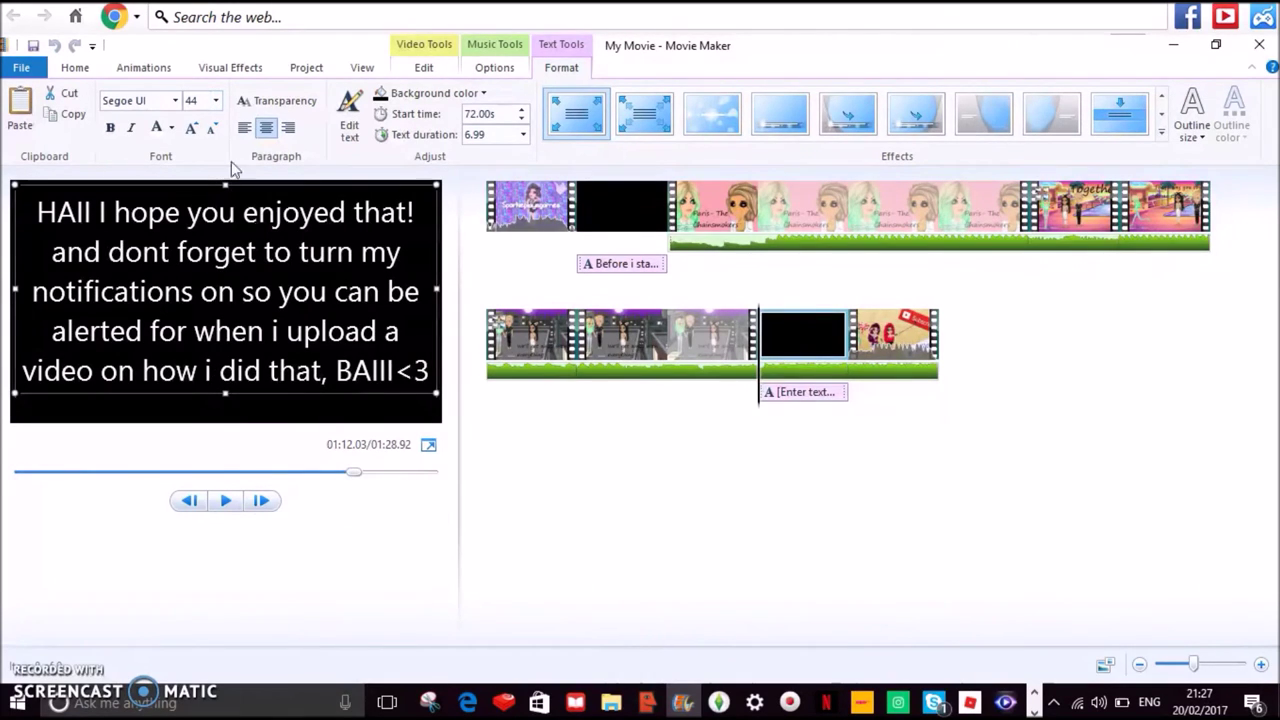
{"action": "left_click_drag", "start_coordinate": [278, 181], "coordinate": [278, 198]}
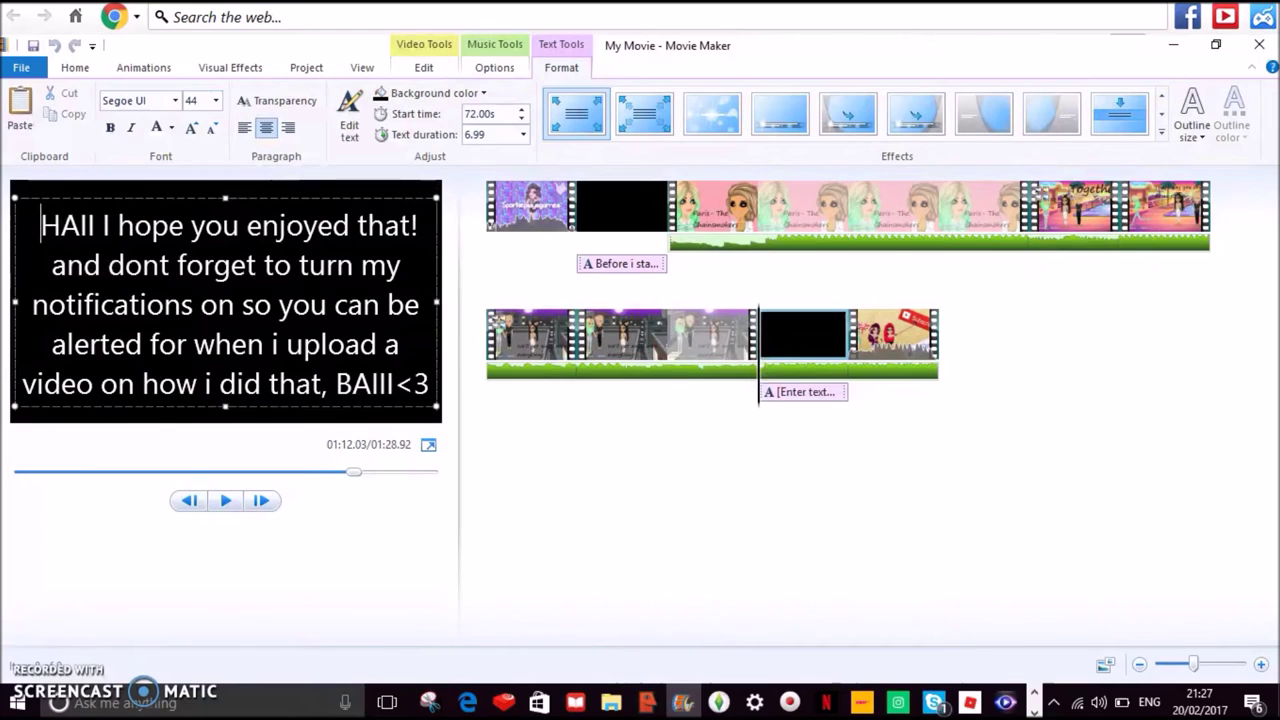
- Play back the closing title through to the start of the outro clip to check its text and timing
{"action": "left_click", "coordinate": [225, 500]}
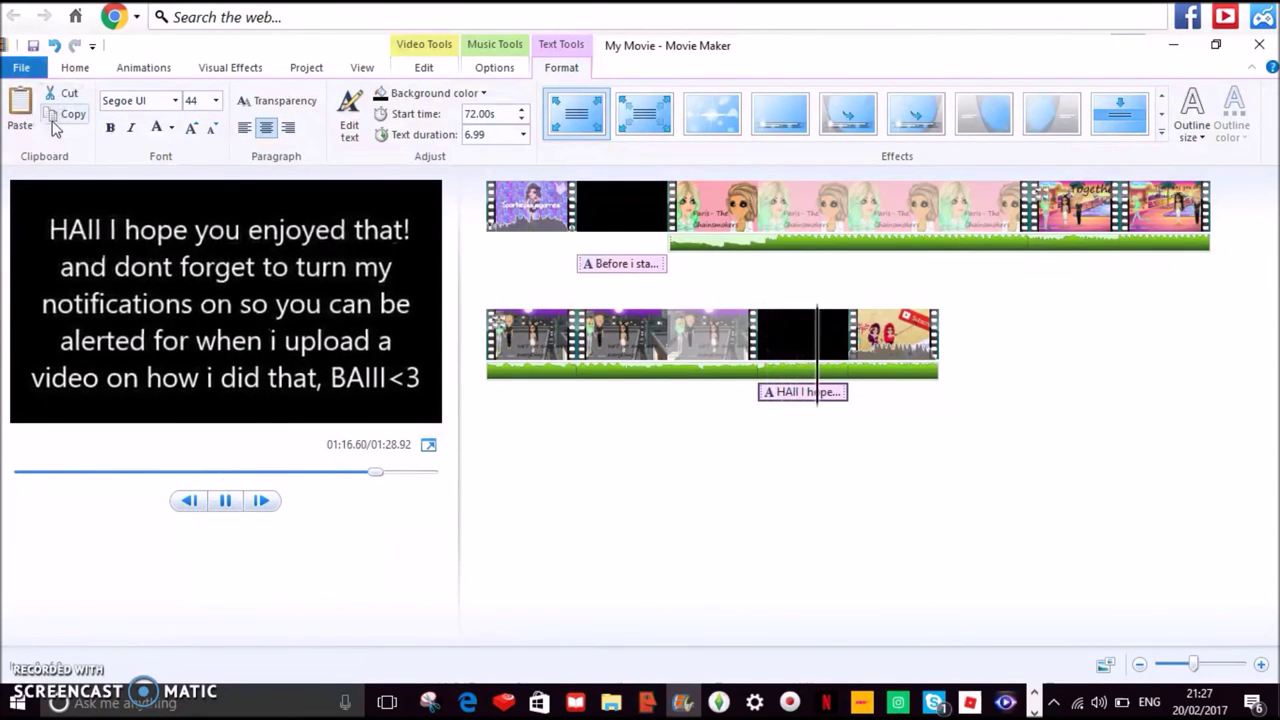
{"action": "left_click", "coordinate": [226, 502]}
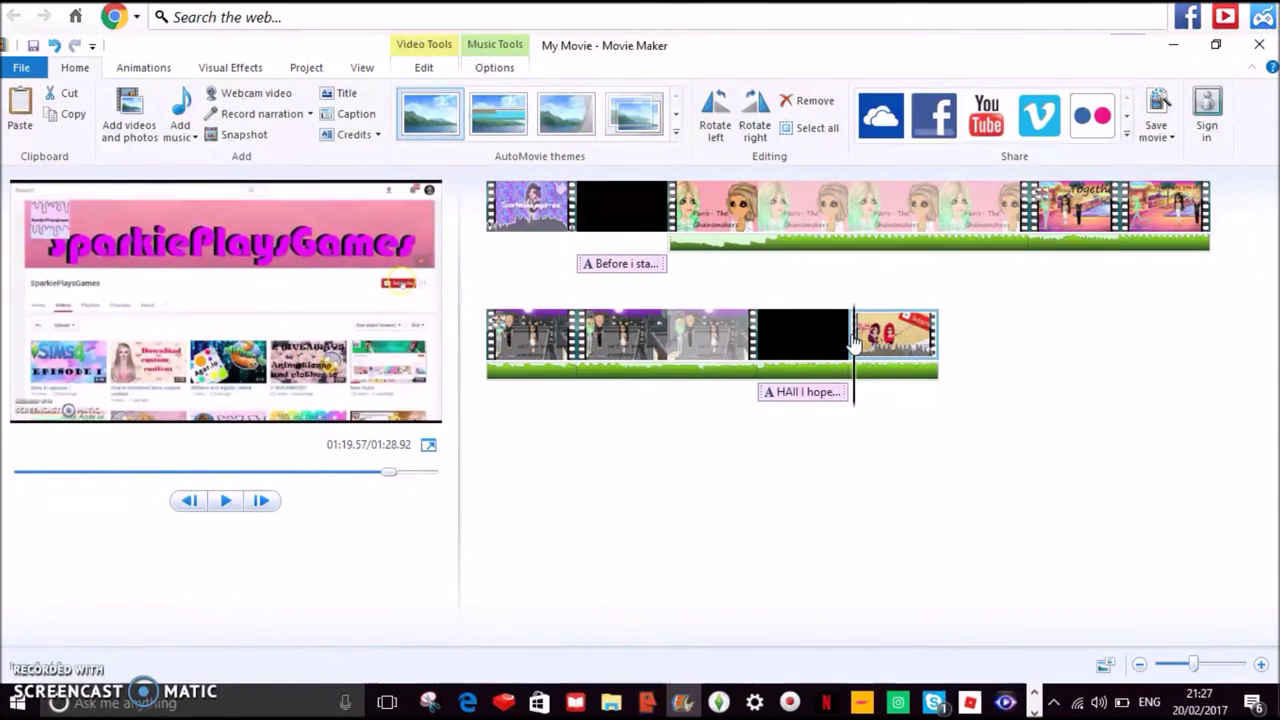
{"action": "left_click", "coordinate": [820, 391]}
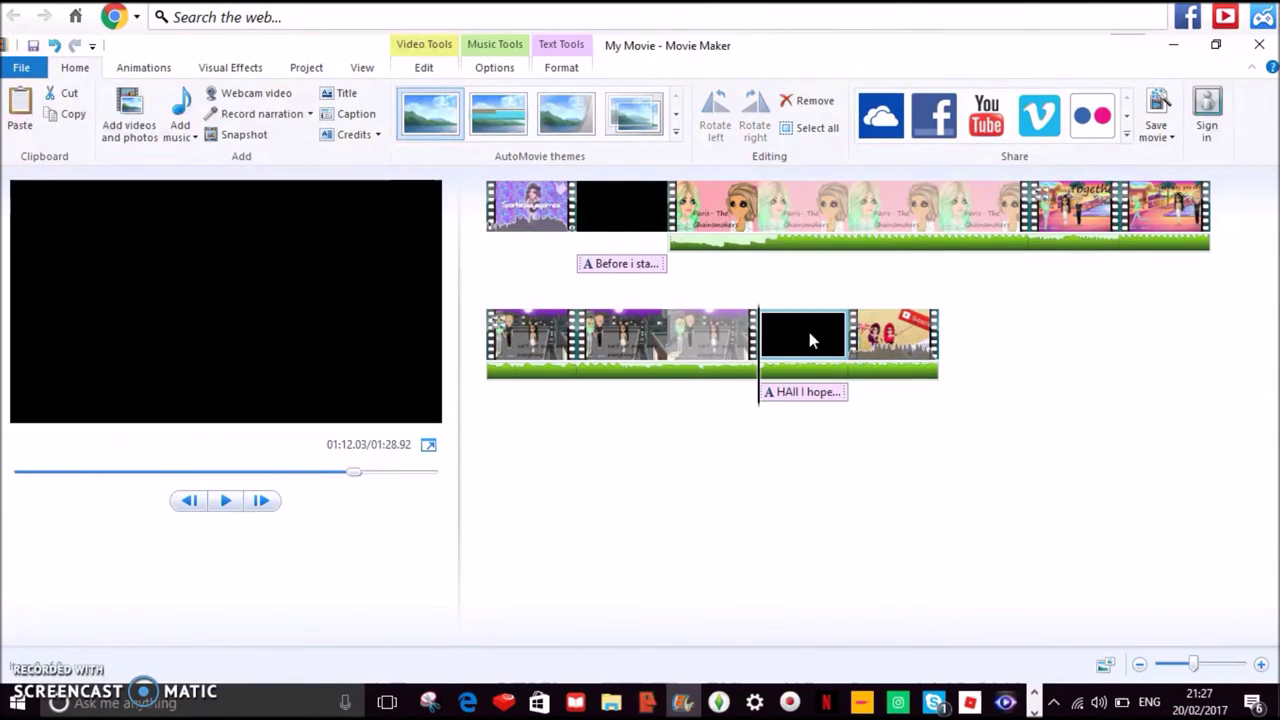
- Split the music track at the start of the Subscribe outro clip and remove the part beneath that clip
{"action": "left_click", "coordinate": [858, 338]}
{"action": "left_click", "coordinate": [492, 70]}
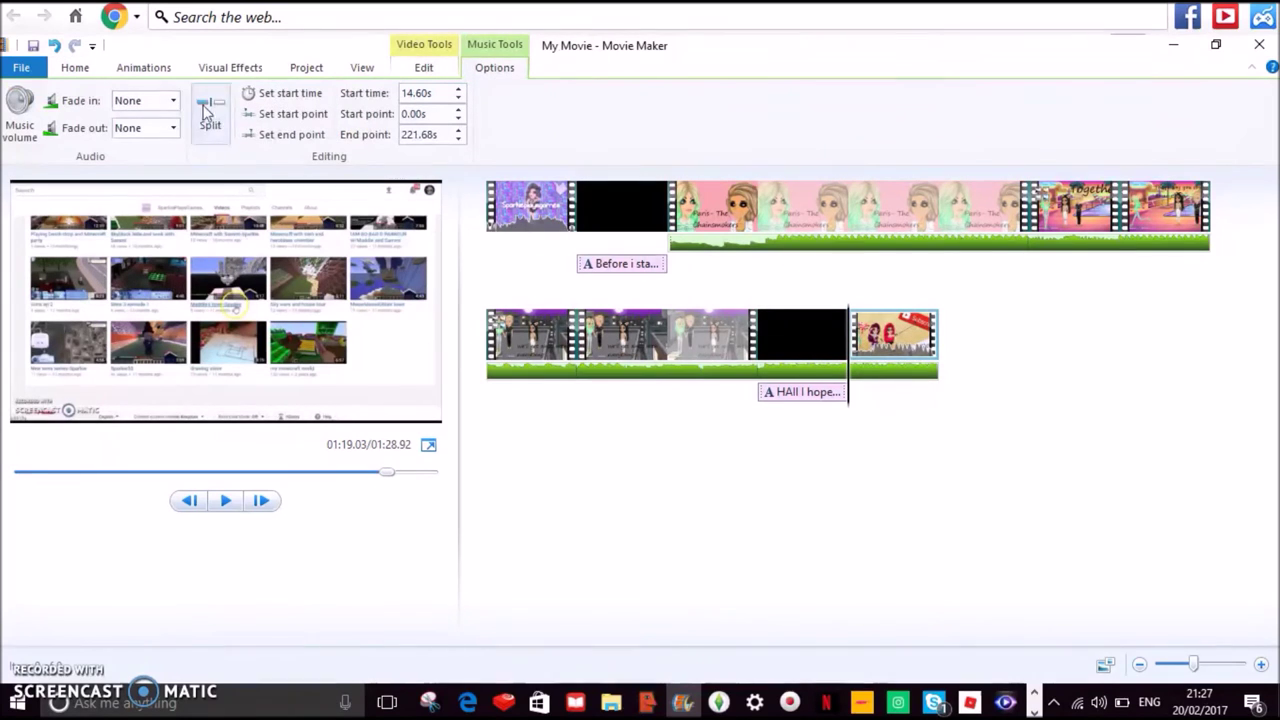
{"action": "right_click", "coordinate": [904, 375]}
{"action": "left_click", "coordinate": [950, 469]}
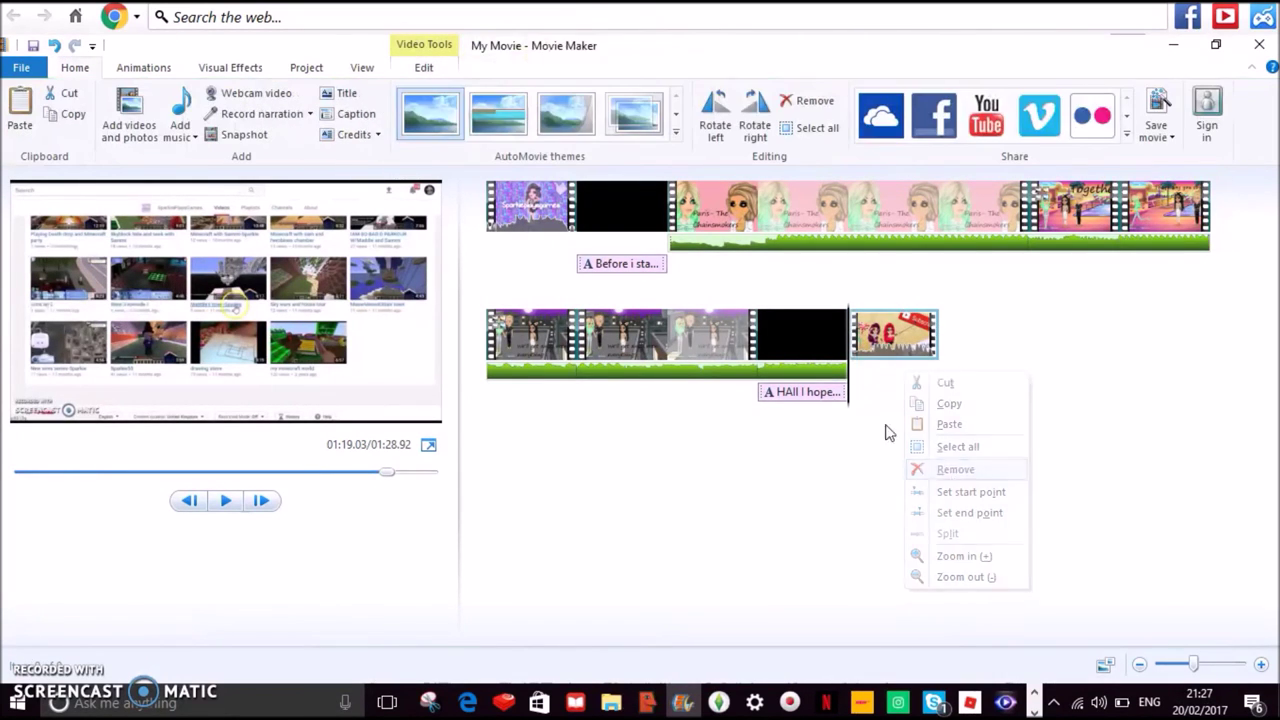
- Set the fade-out of the music ending under the closing title to Slow
{"action": "left_click", "coordinate": [843, 391]}
{"action": "left_click", "coordinate": [172, 128]}
{"action": "left_click", "coordinate": [140, 156]}
- Play the movie from the start of the closing title into the outro to check the music's fade-out
{"action": "left_click", "coordinate": [765, 395]}
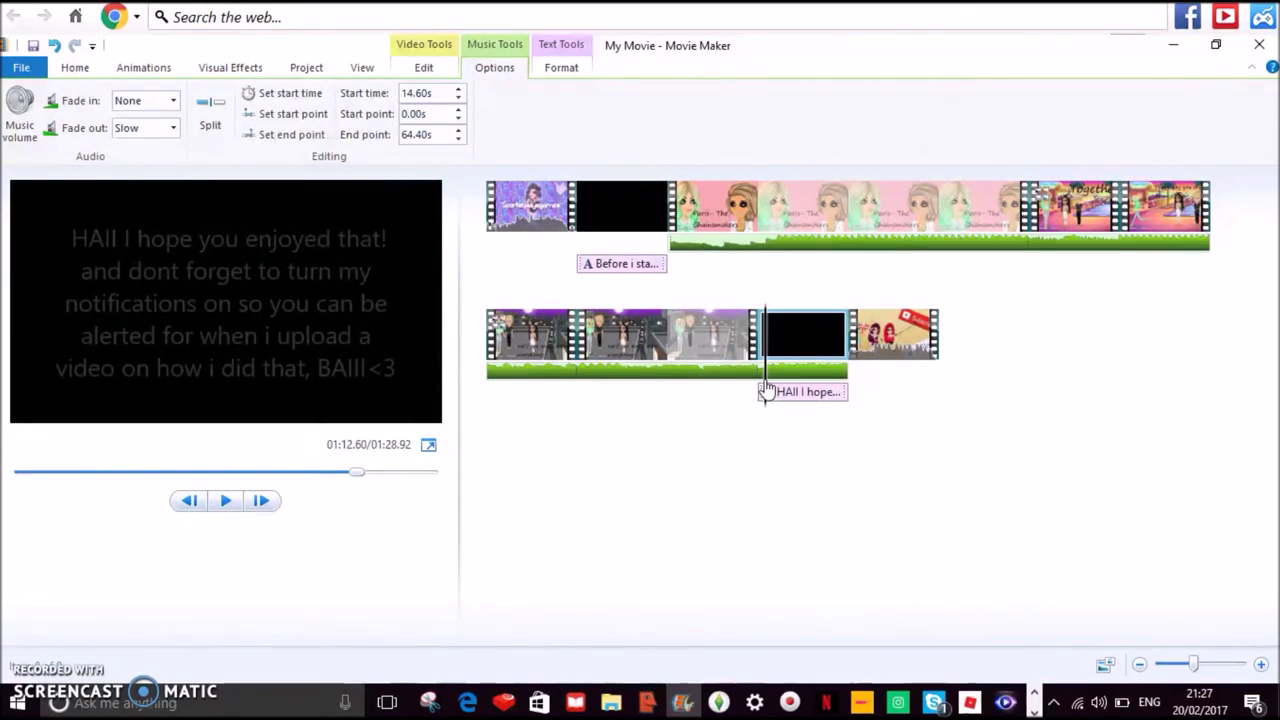
{"action": "key", "text": "space"}
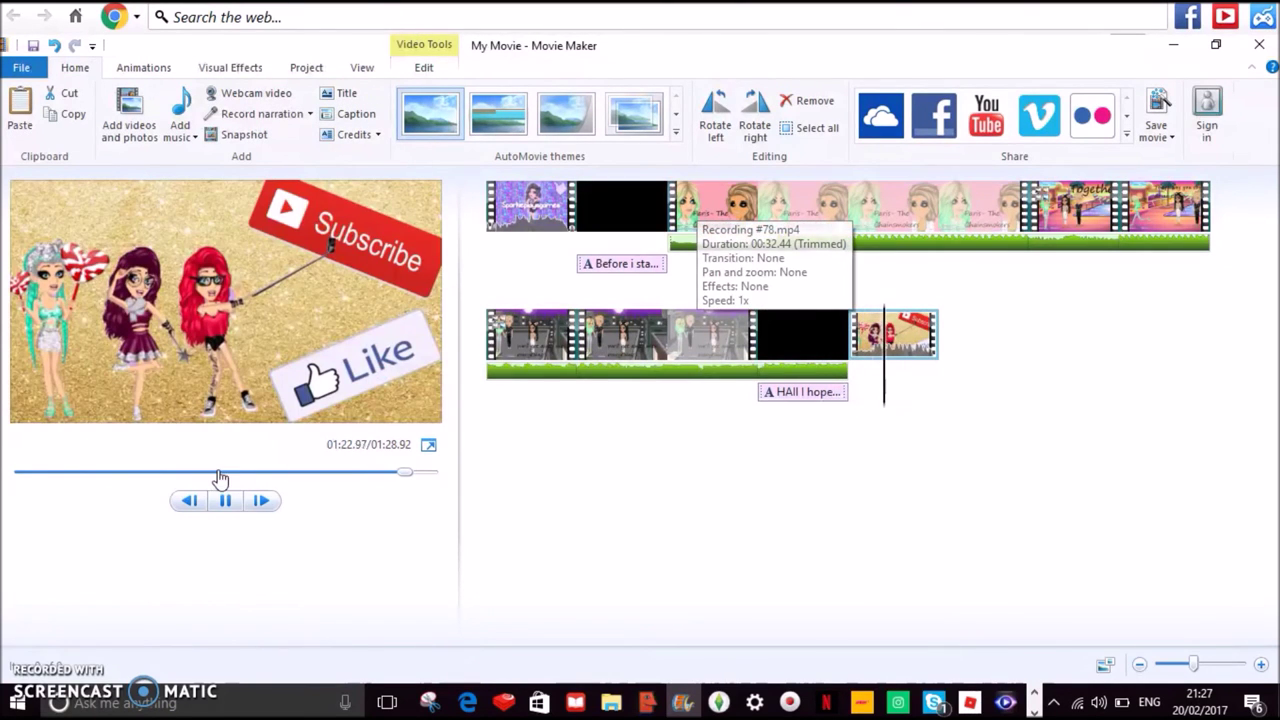
{"action": "left_click", "coordinate": [226, 502]}
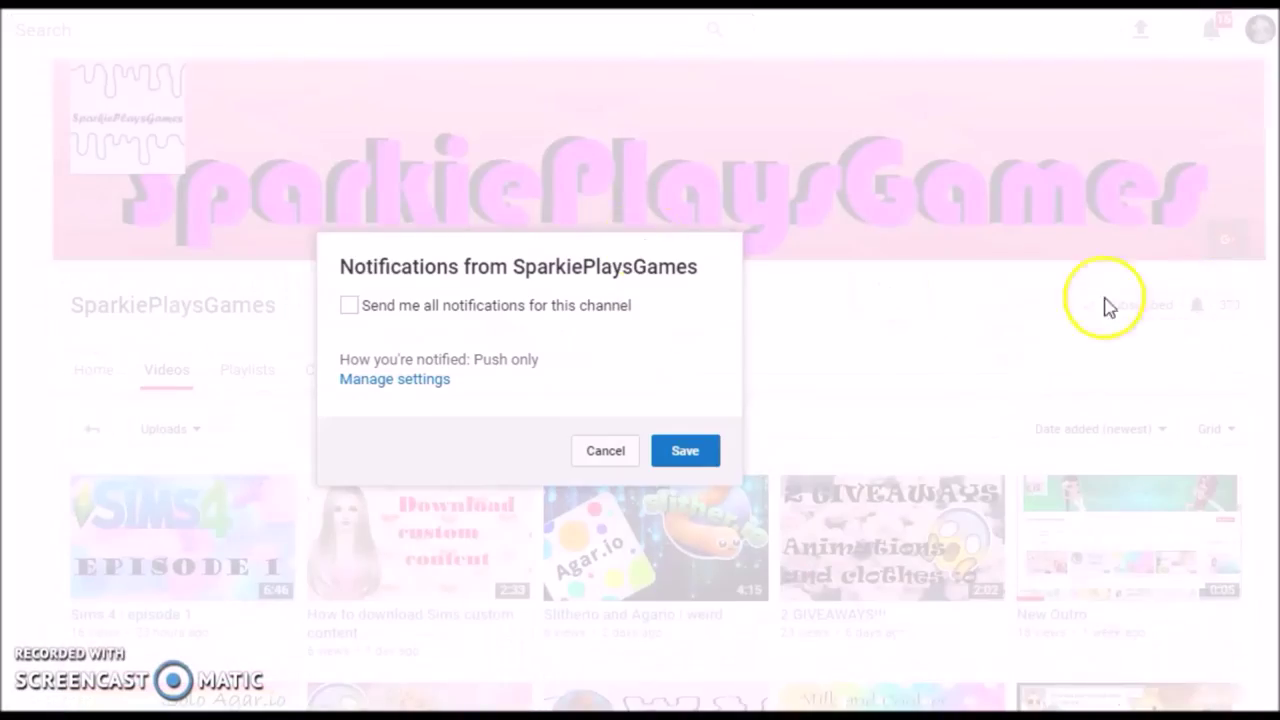
- On YouTube, turn on all notifications for the SparkiePlaysGames channel and save the setting
{"action": "left_click", "coordinate": [383, 314]}
{"action": "left_click", "coordinate": [669, 451]}
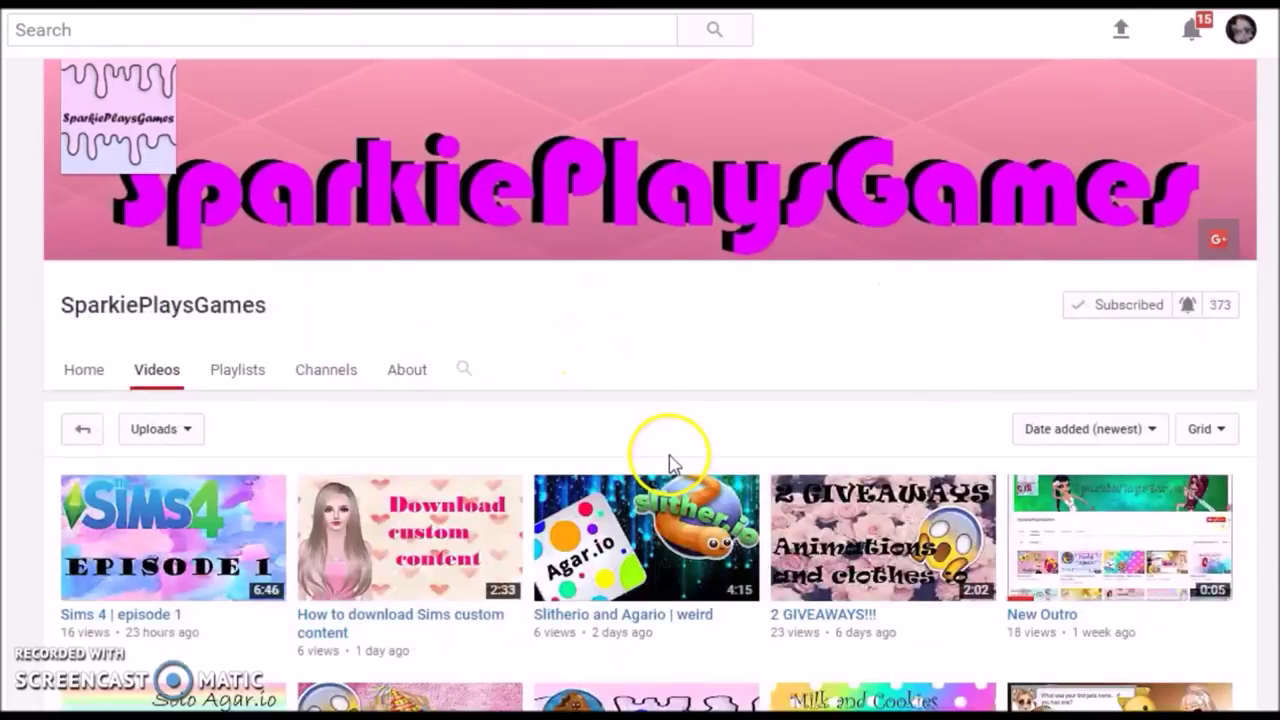